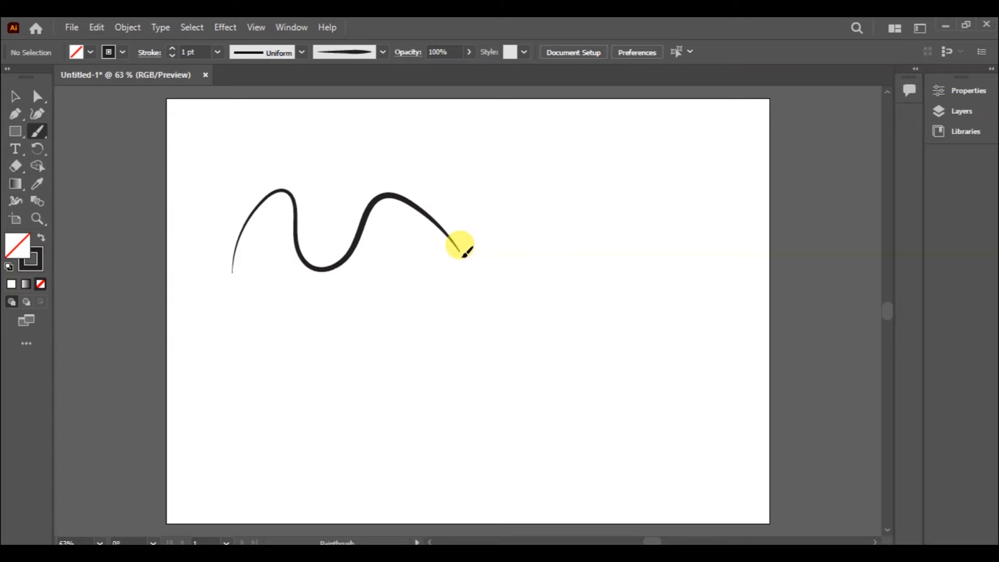
# Delete the wavy brush stroke and turn on Fill new brush strokes in the Paintbrush tool options.
pyautogui.hotkey('ctrl', 'a')
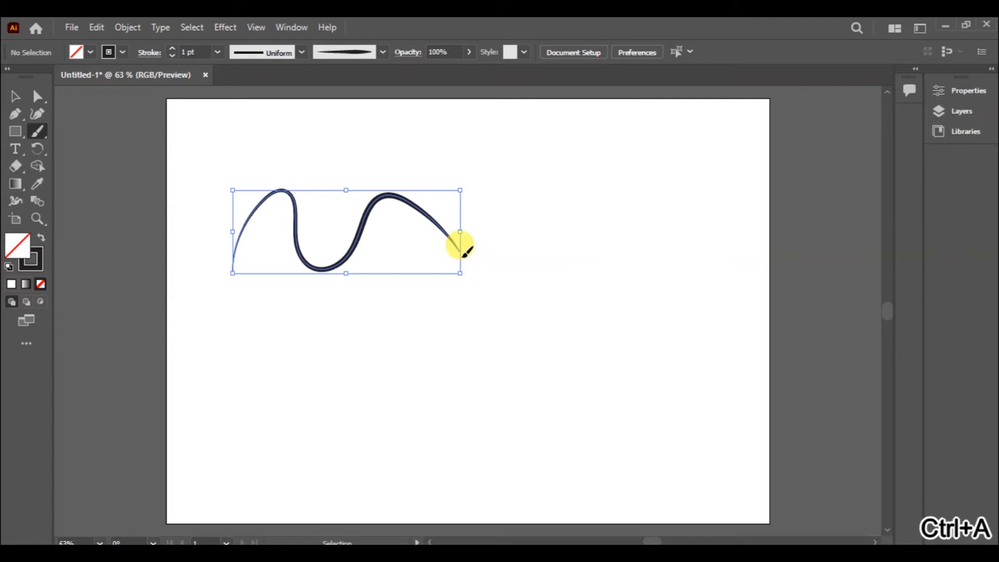
pyautogui.press('Delete')
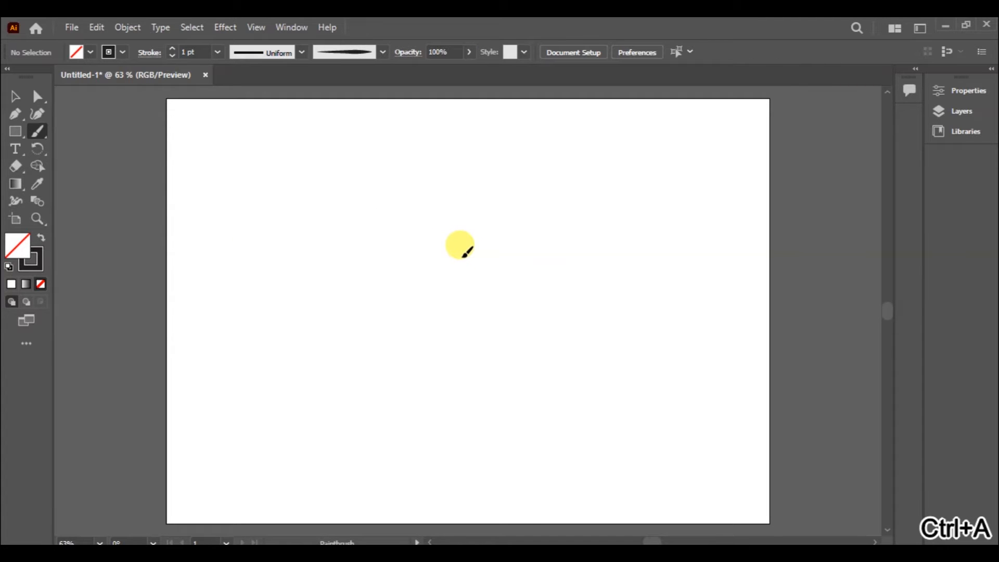
pyautogui.click(42, 132)
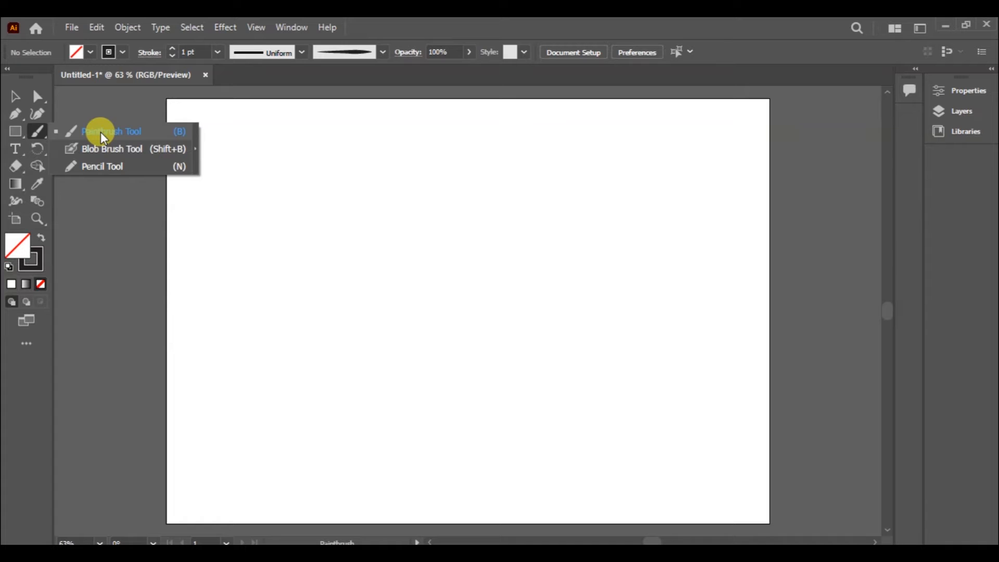
pyautogui.doubleClick(41, 125)
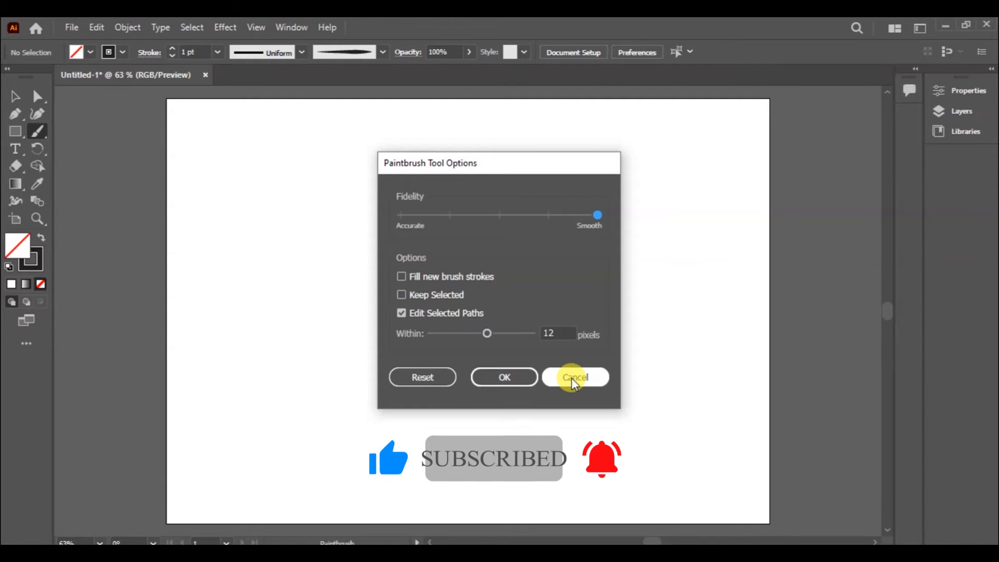
pyautogui.click(419, 277)
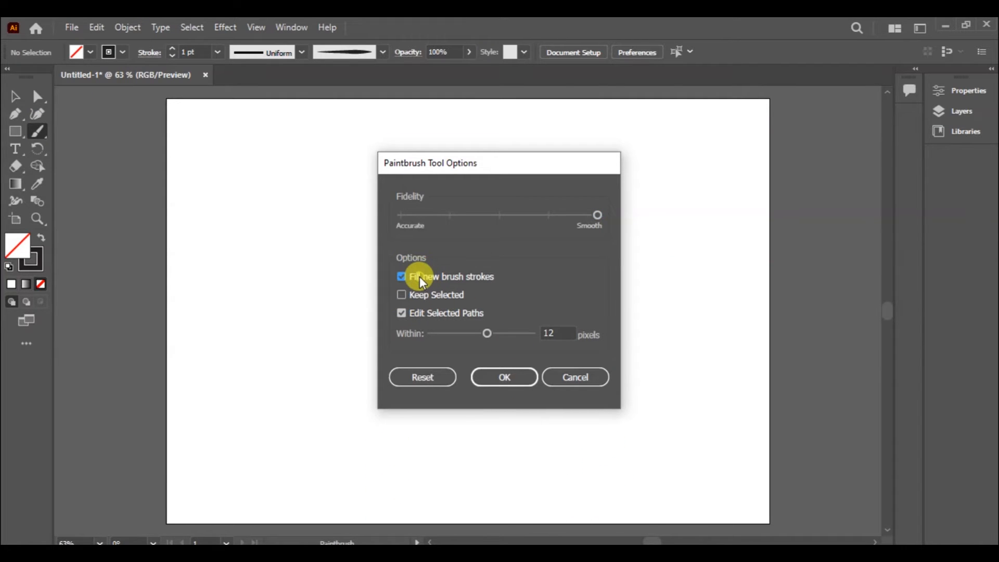
pyautogui.click(473, 373)
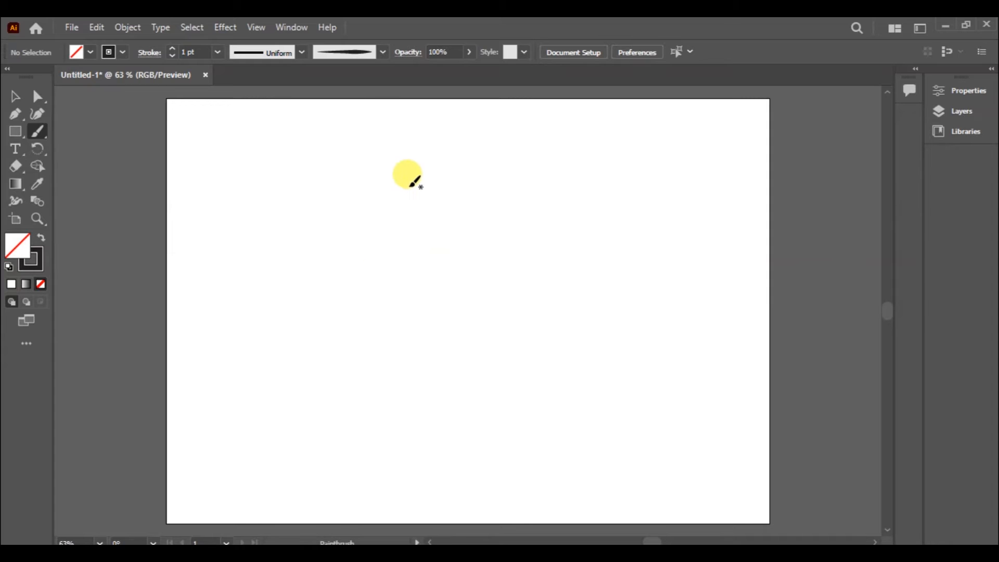
# Paint a curved stem with four leaf outlines around it, using separate Paintbrush strokes for the leaf edges.
pyautogui.moveTo(423, 177)
pyautogui.mouseDown()
pyautogui.moveTo(374, 224)
pyautogui.moveTo(351, 337)
pyautogui.mouseUp()
pyautogui.moveTo(373, 226); pyautogui.dragTo(489, 185)
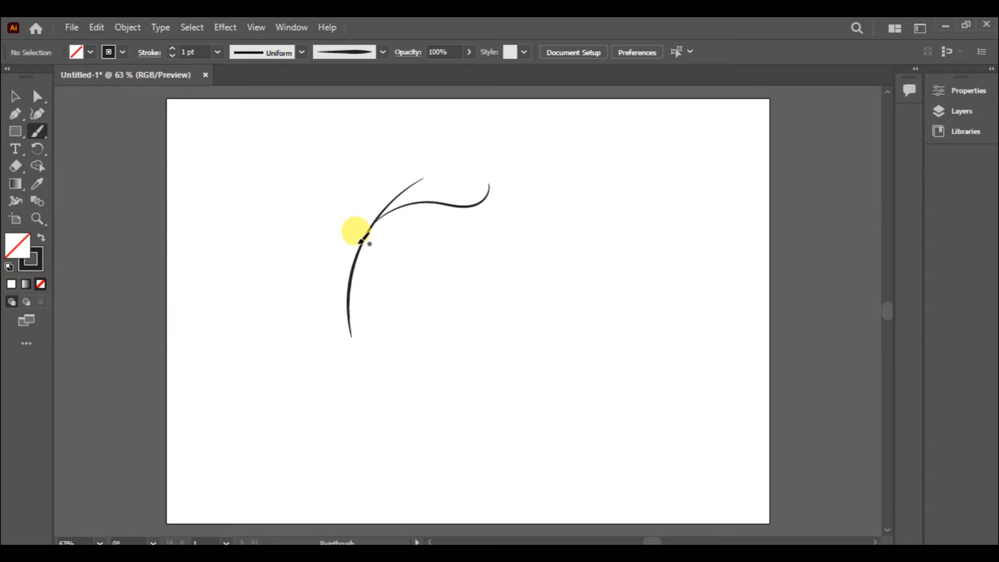
pyautogui.moveTo(355, 238); pyautogui.dragTo(300, 172)
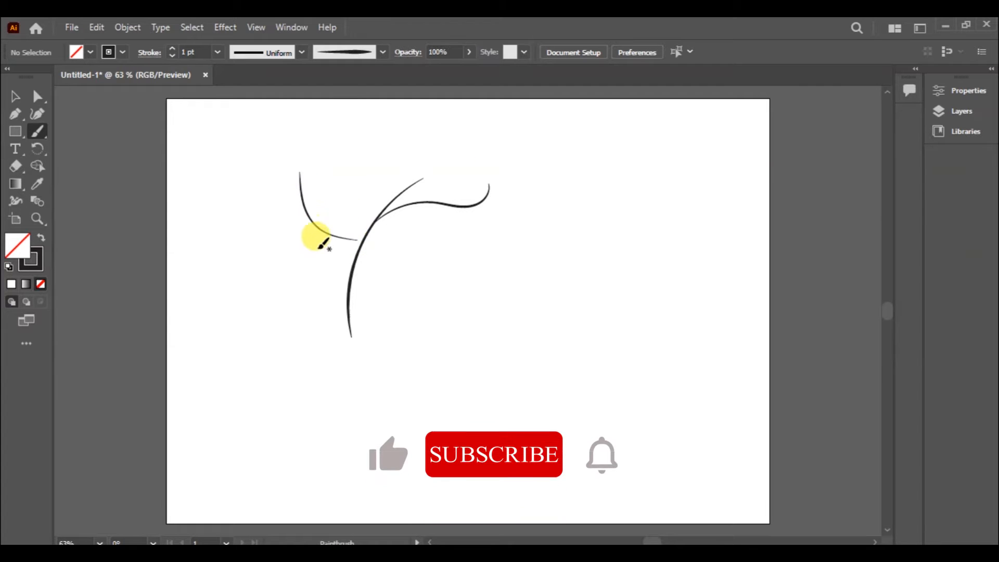
pyautogui.moveTo(356, 265)
pyautogui.mouseDown()
pyautogui.moveTo(400, 263)
pyautogui.moveTo(442, 223)
pyautogui.mouseUp()
pyautogui.moveTo(348, 315)
pyautogui.mouseDown()
pyautogui.moveTo(309, 288)
pyautogui.moveTo(300, 243)
pyautogui.moveTo(348, 271)
pyautogui.moveTo(350, 294)
pyautogui.mouseUp()
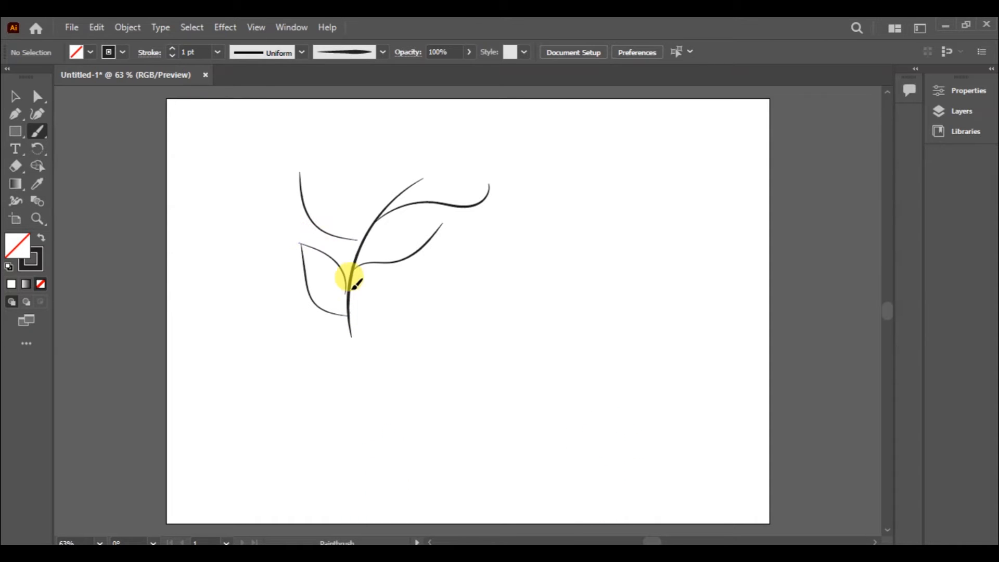
pyautogui.moveTo(300, 173)
pyautogui.mouseDown()
pyautogui.moveTo(353, 194)
pyautogui.moveTo(362, 235)
pyautogui.mouseUp()
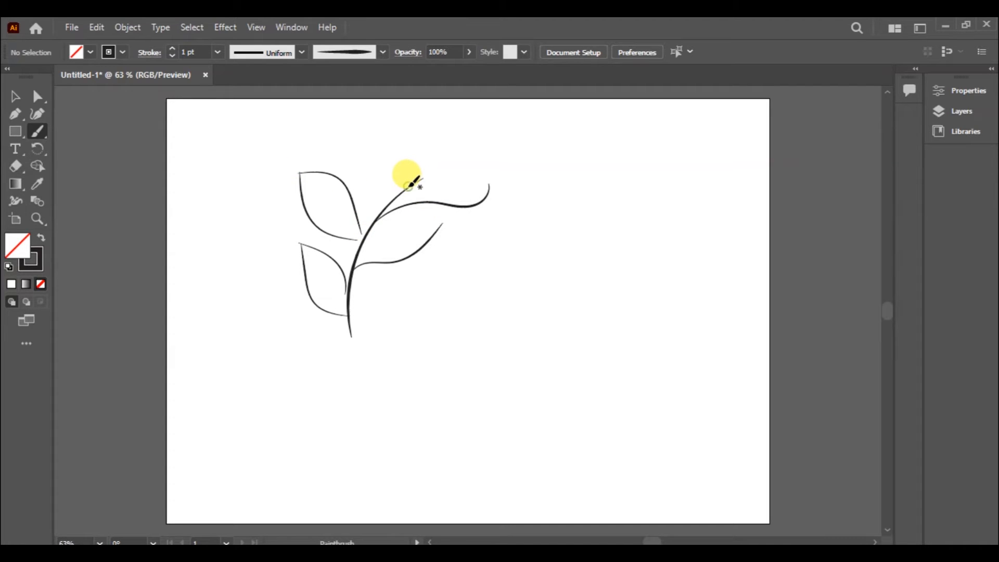
pyautogui.moveTo(412, 184)
pyautogui.mouseDown()
pyautogui.moveTo(450, 155)
pyautogui.moveTo(493, 168)
pyautogui.mouseUp()
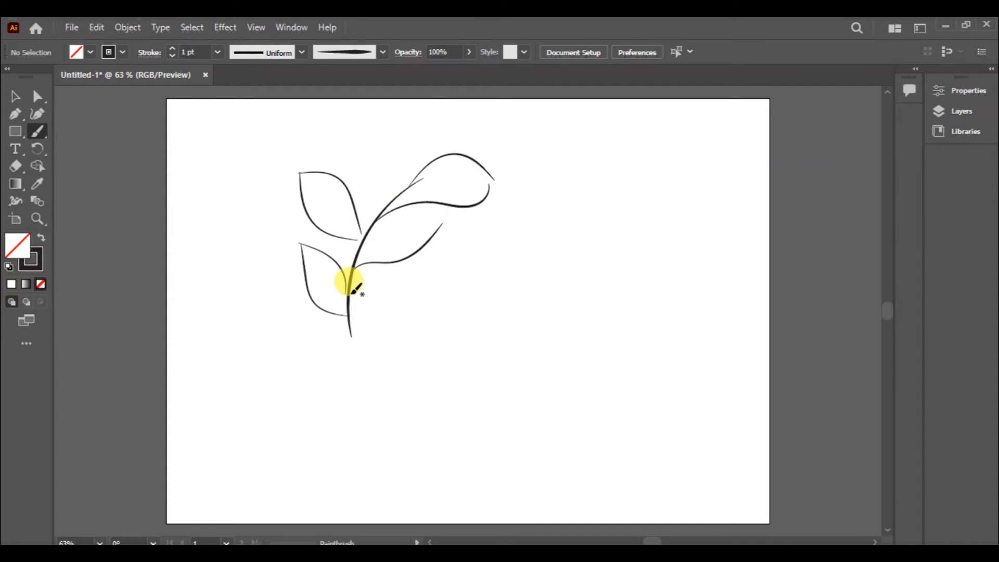
pyautogui.moveTo(423, 265)
pyautogui.mouseDown()
pyautogui.moveTo(442, 230)
pyautogui.moveTo(358, 294)
pyautogui.mouseUp()
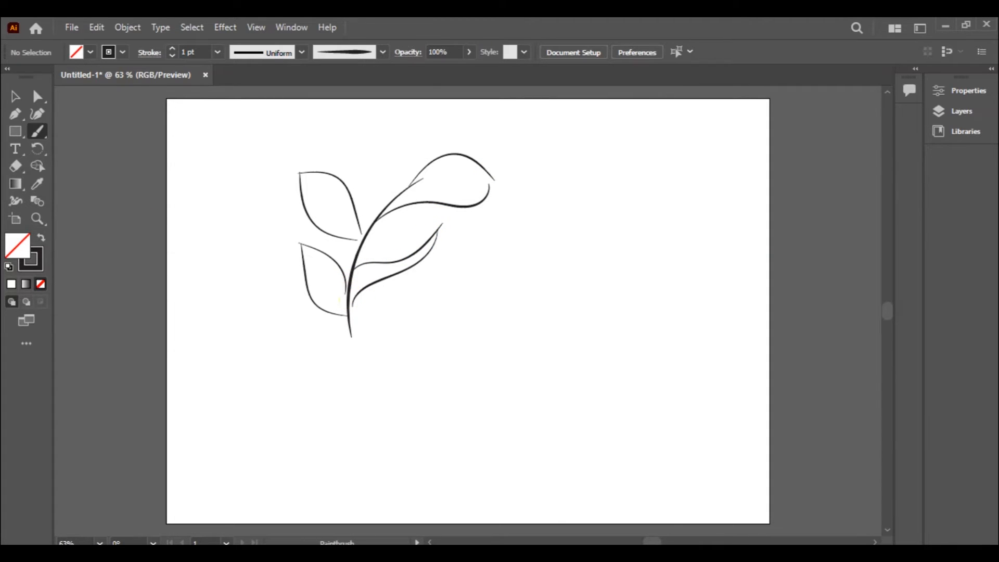
# Select several of the leaf strokes one at a time to examine how the outlines are divided into paths.
pyautogui.click(13, 99)
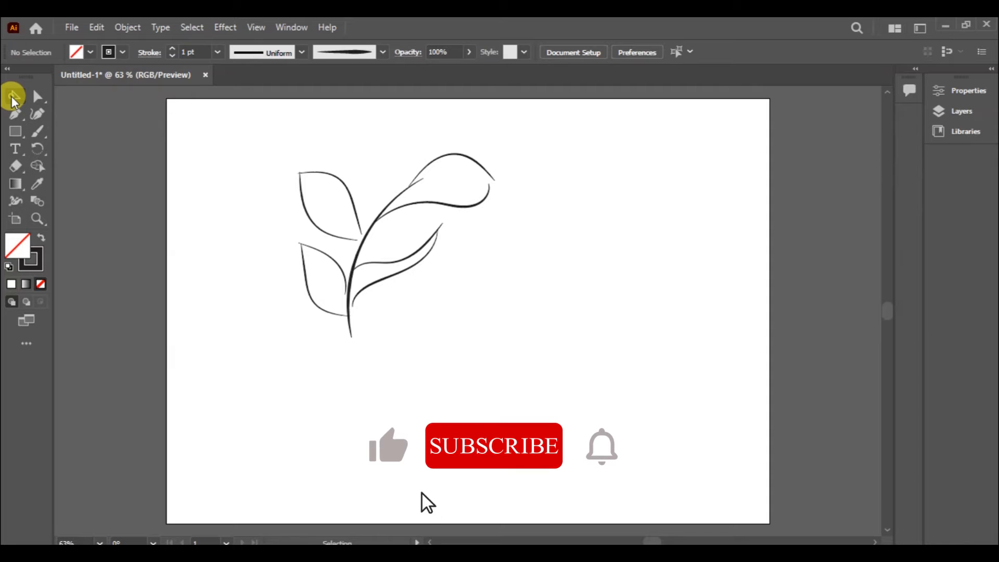
pyautogui.click(334, 233)
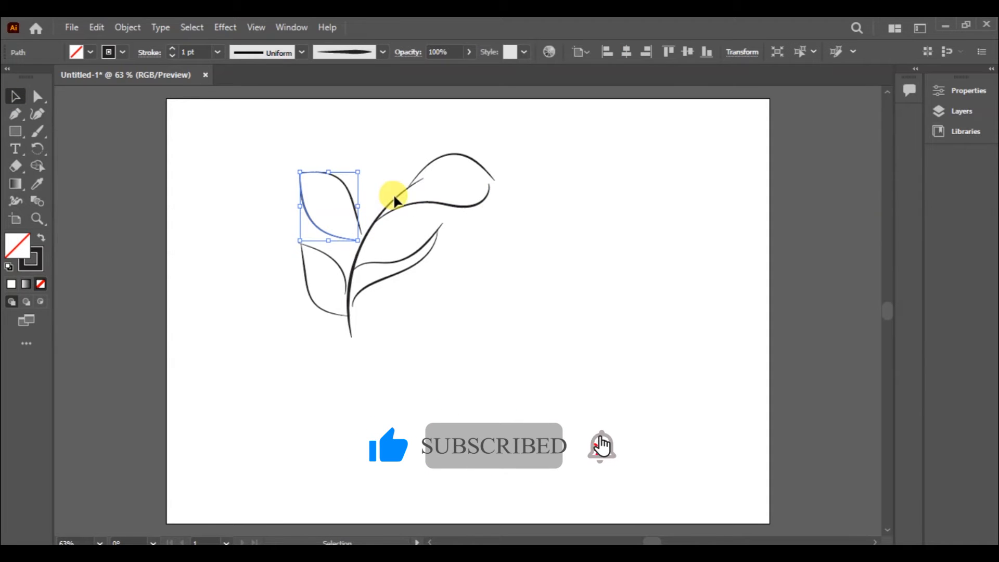
pyautogui.click(410, 202)
pyautogui.click(472, 160)
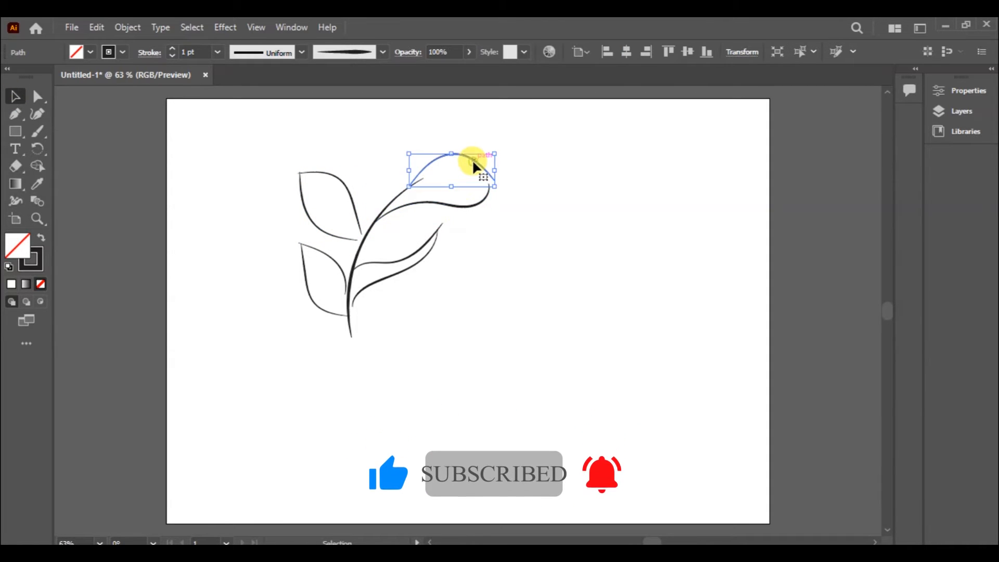
pyautogui.click(432, 243)
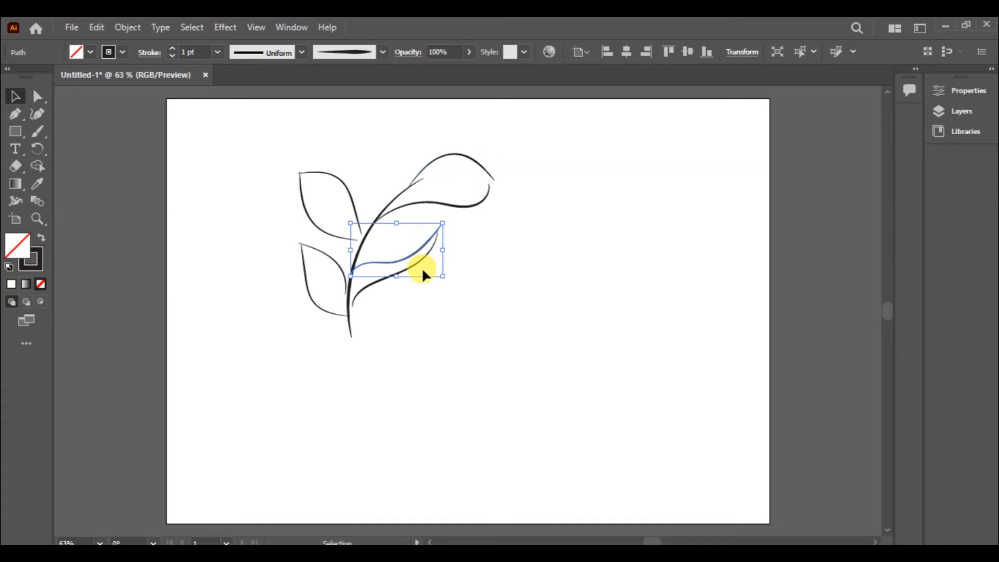
# Move the lower leaf edges and one upper leaf edge away from the stem, and delete the whole drawing.
pyautogui.moveTo(372, 282); pyautogui.dragTo(451, 288)
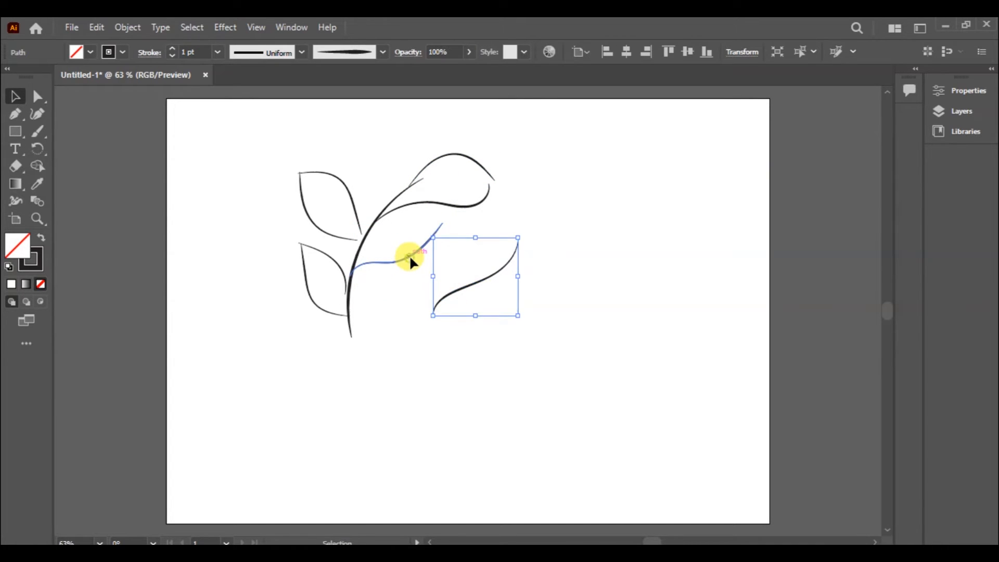
pyautogui.hotkey('ctrl', 'v')
pyautogui.moveTo(327, 260); pyautogui.dragTo(237, 296)
pyautogui.moveTo(312, 303); pyautogui.dragTo(270, 257)
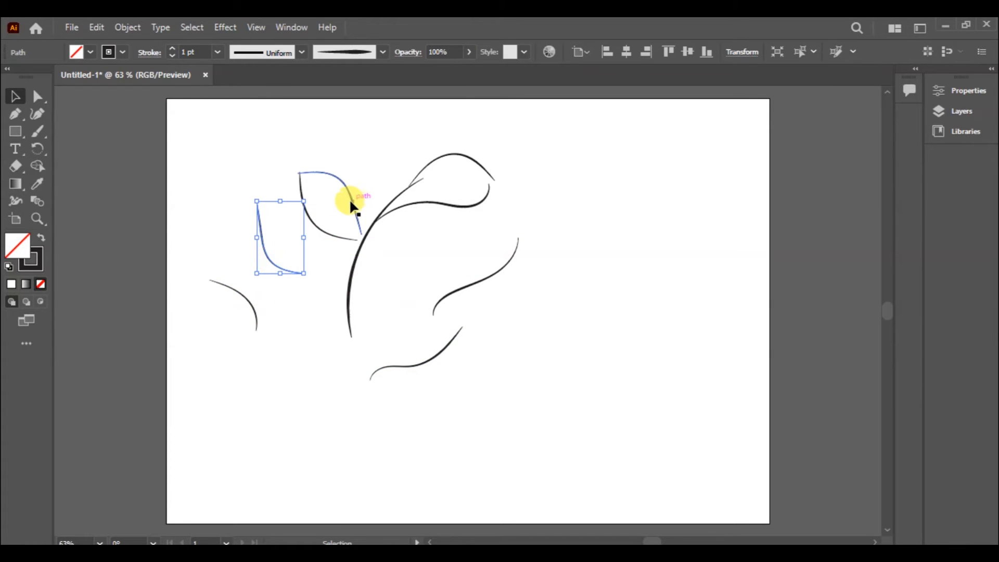
pyautogui.moveTo(350, 203); pyautogui.dragTo(362, 165)
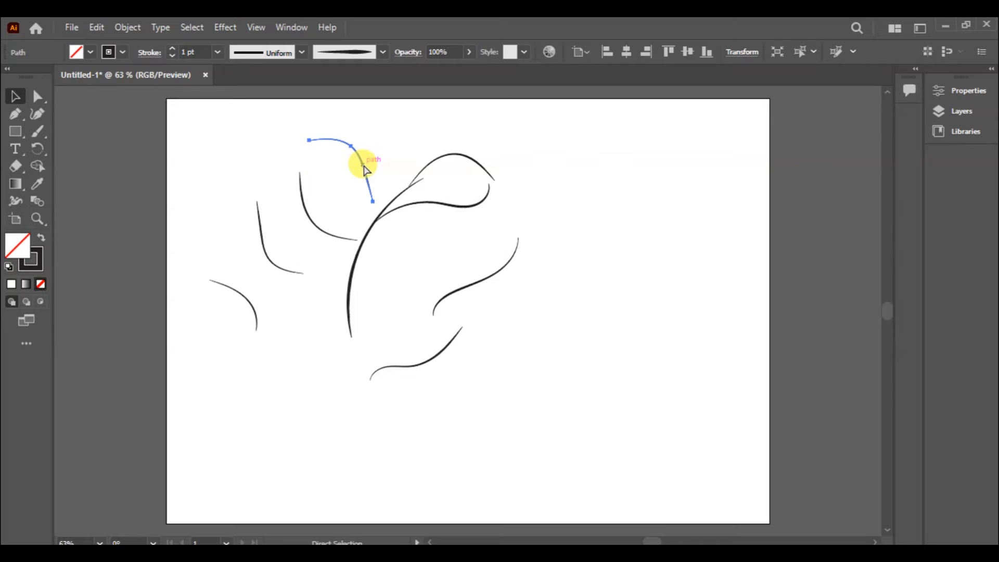
pyautogui.hotkey('ctrl', 'a')
pyautogui.press('Delete')
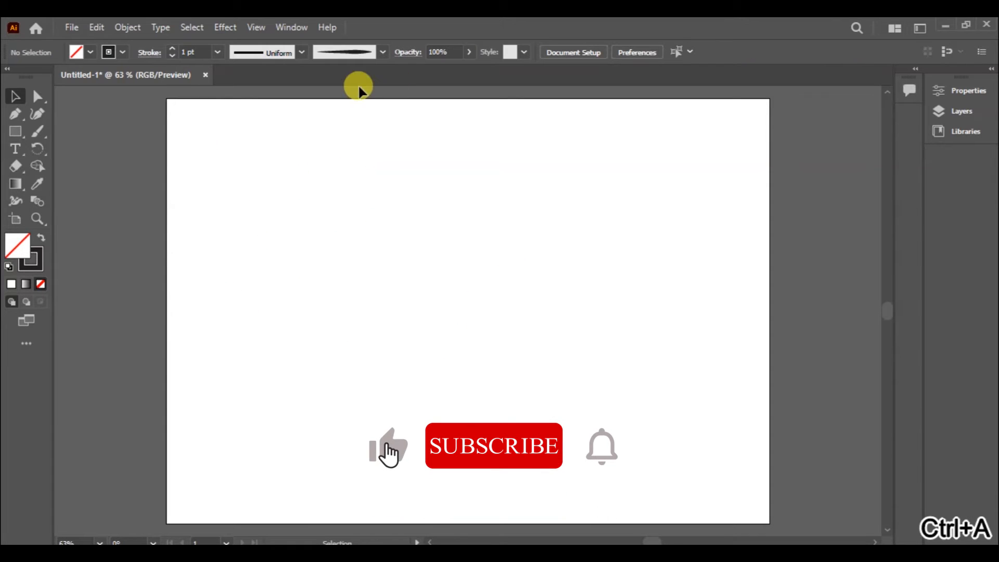
# Enable Fill new brush strokes in the Paintbrush tool options and apply the setting.
pyautogui.doubleClick(37, 131)
pyautogui.click(442, 278)
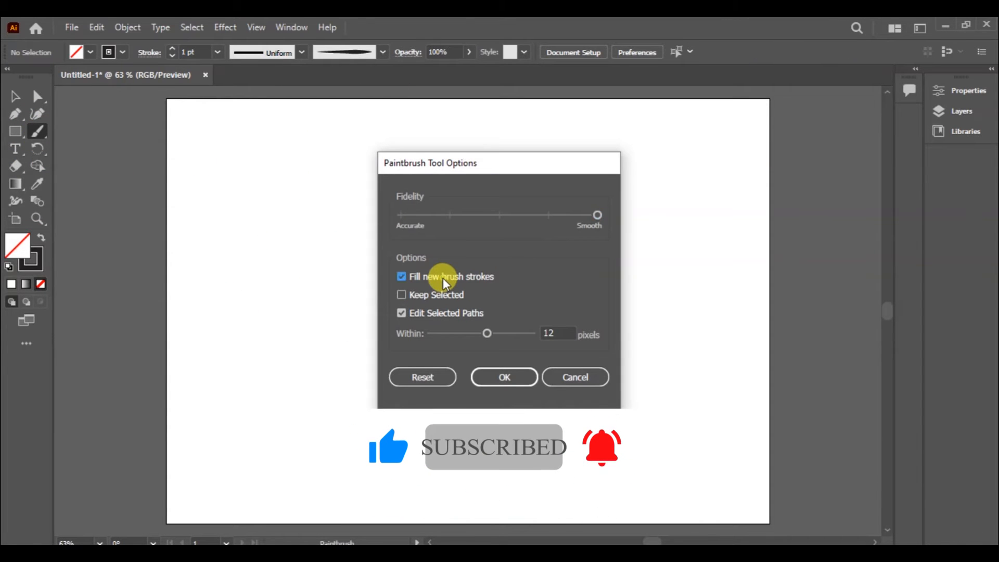
pyautogui.click(511, 381)
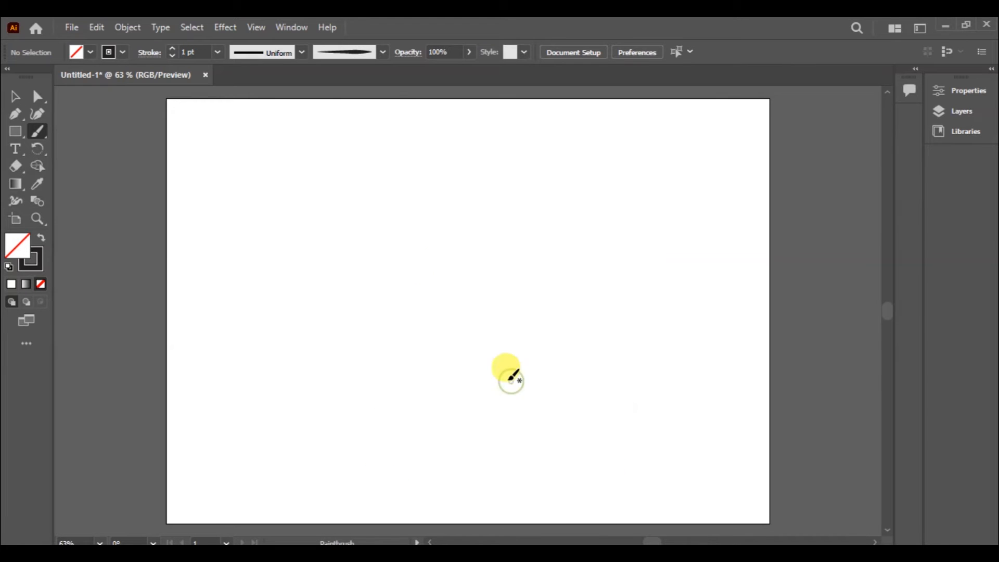
# Paint an S-curved stem with three leaves attached, drawing each leaf outline as one continuous stroke.
pyautogui.moveTo(416, 162)
pyautogui.mouseDown()
pyautogui.moveTo(417, 235)
pyautogui.moveTo(363, 325)
pyautogui.moveTo(360, 354)
pyautogui.mouseUp()
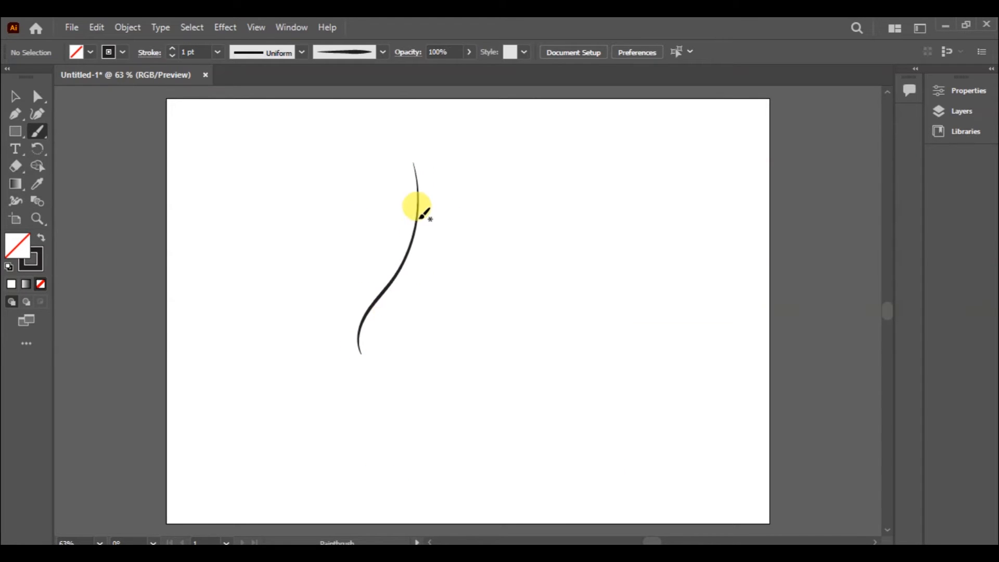
pyautogui.moveTo(418, 216)
pyautogui.mouseDown()
pyautogui.moveTo(503, 150)
pyautogui.moveTo(449, 224)
pyautogui.moveTo(387, 255)
pyautogui.moveTo(368, 179)
pyautogui.moveTo(419, 227)
pyautogui.moveTo(418, 238)
pyautogui.mouseUp()
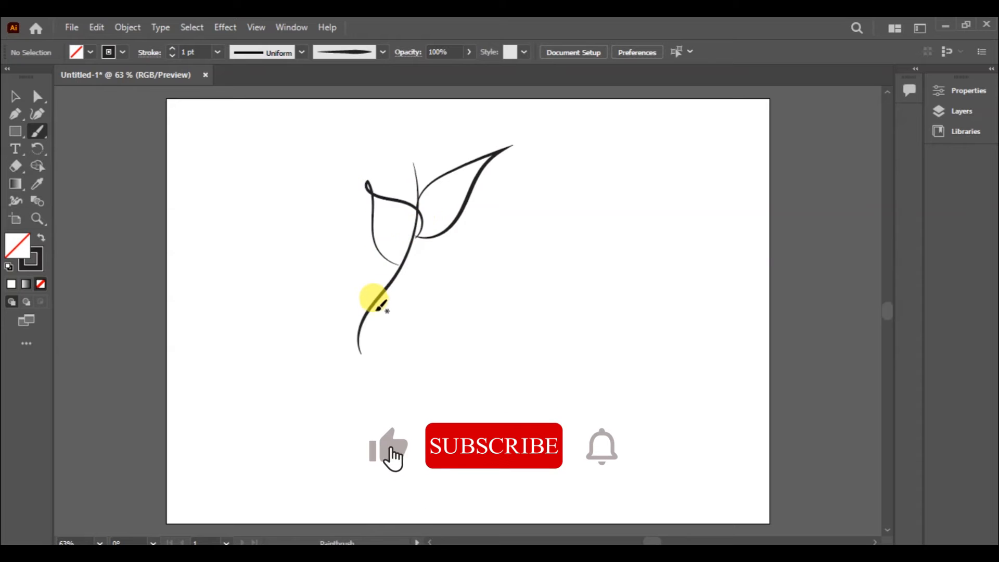
pyautogui.moveTo(373, 299)
pyautogui.mouseDown()
pyautogui.moveTo(454, 272)
pyautogui.moveTo(421, 317)
pyautogui.moveTo(366, 321)
pyautogui.mouseUp()
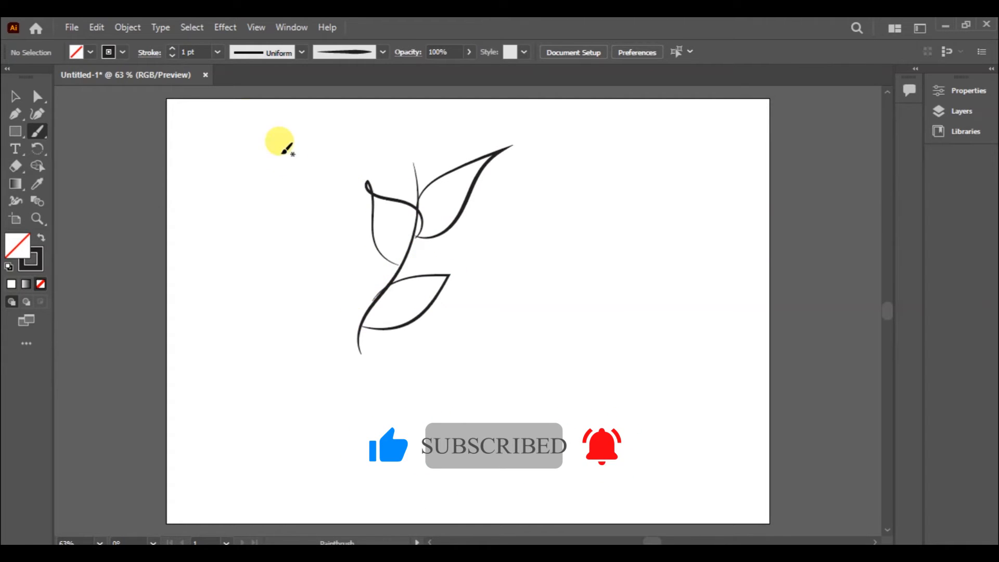
# Select the leaf outlines and move the upper-left leaf away from the stem.
pyautogui.click(11, 100)
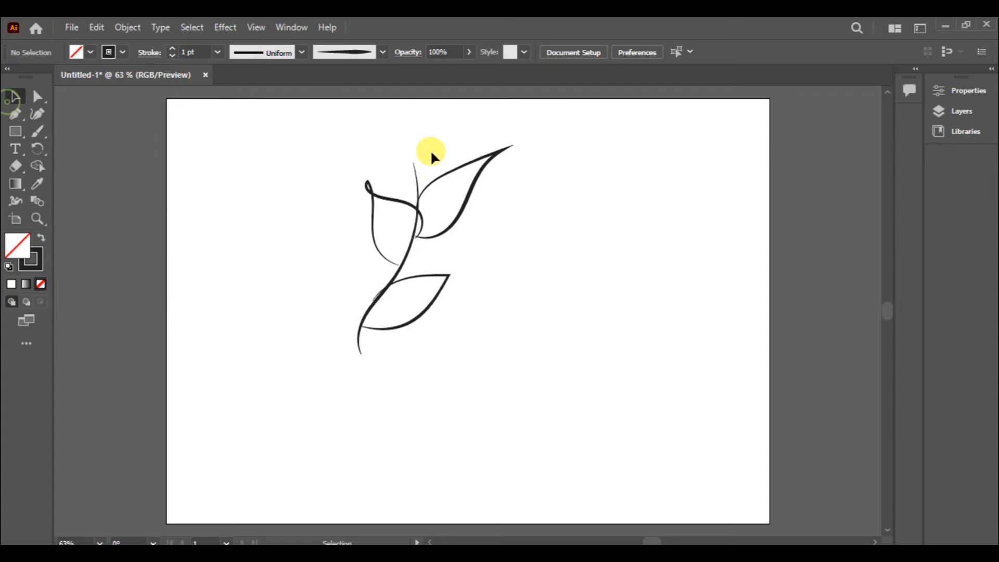
pyautogui.click(406, 201)
pyautogui.click(454, 169)
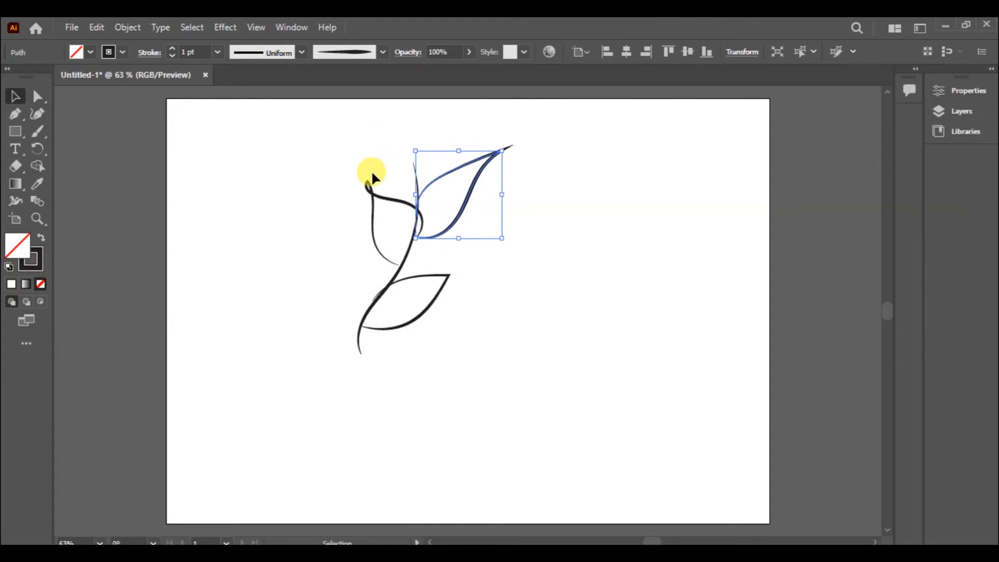
pyautogui.moveTo(369, 186); pyautogui.dragTo(295, 155)
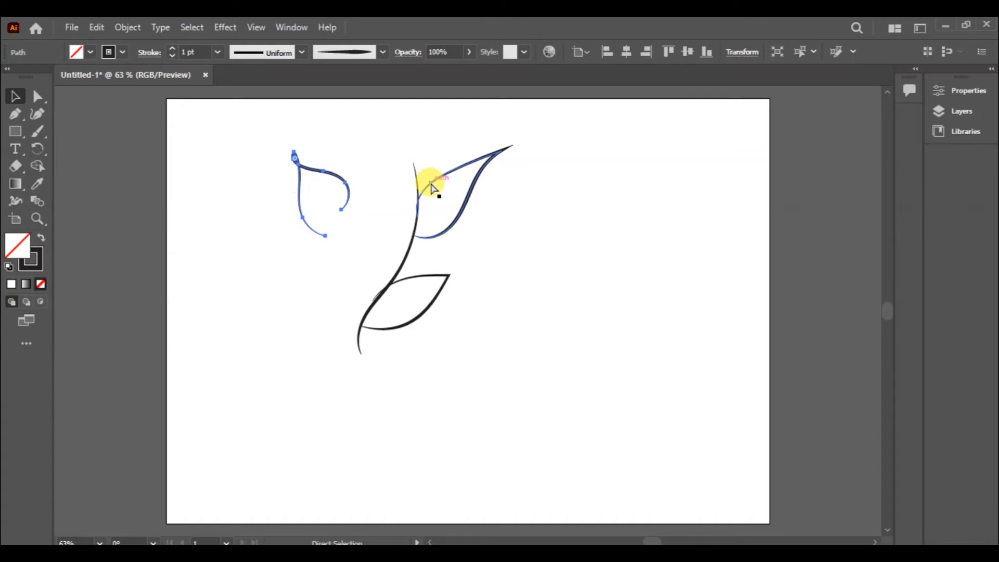
# Undo the leaf move and all the brush strokes back to an empty artboard.
pyautogui.hotkey('ctrl', 'z')
pyautogui.hotkey('ctrl', 'z')
pyautogui.hotkey('ctrl', 'z')
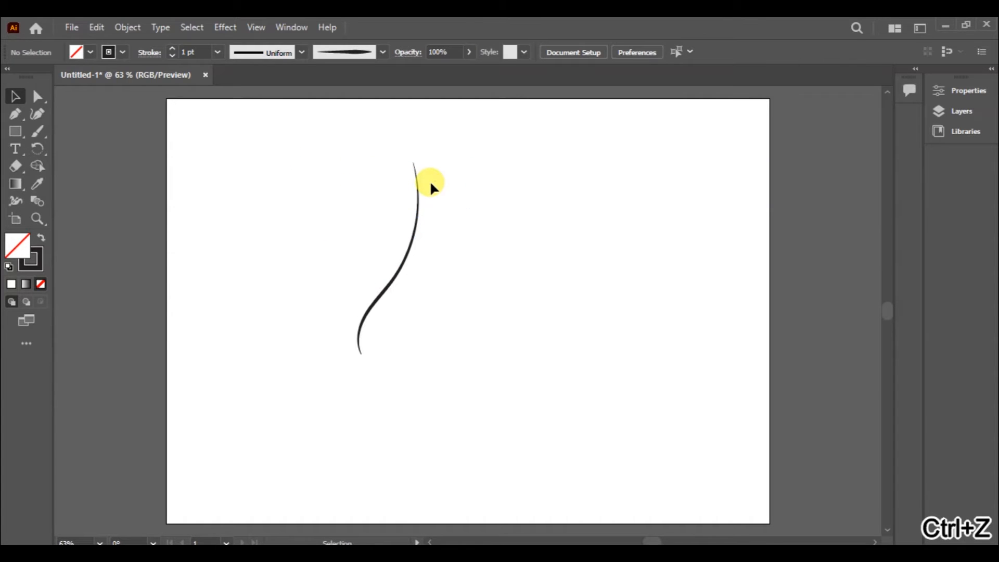
pyautogui.hotkey('ctrl', 'z')
# Turn off Edit Selected Paths in the Paintbrush tool options and apply the setting.
pyautogui.doubleClick(37, 131)
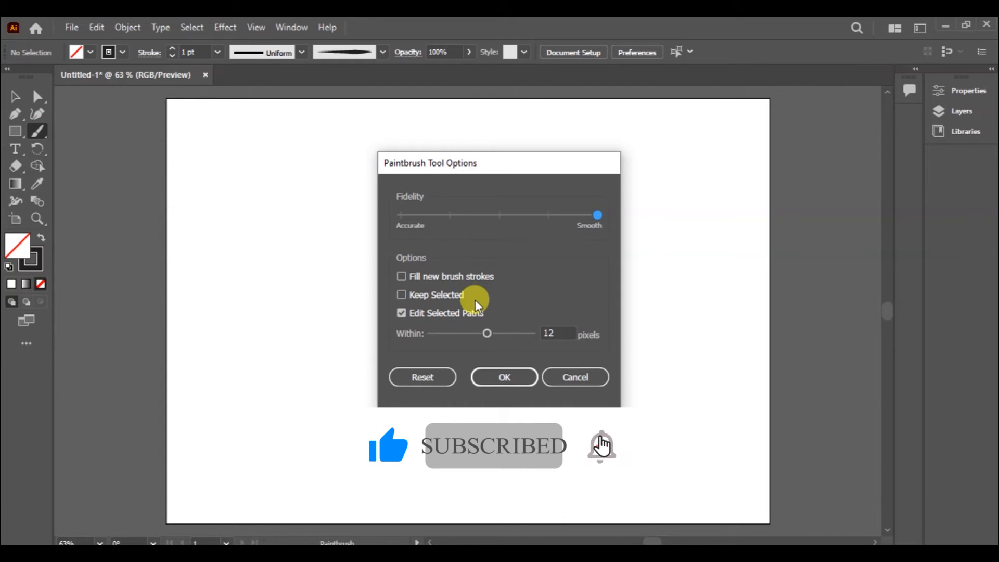
pyautogui.click(448, 317)
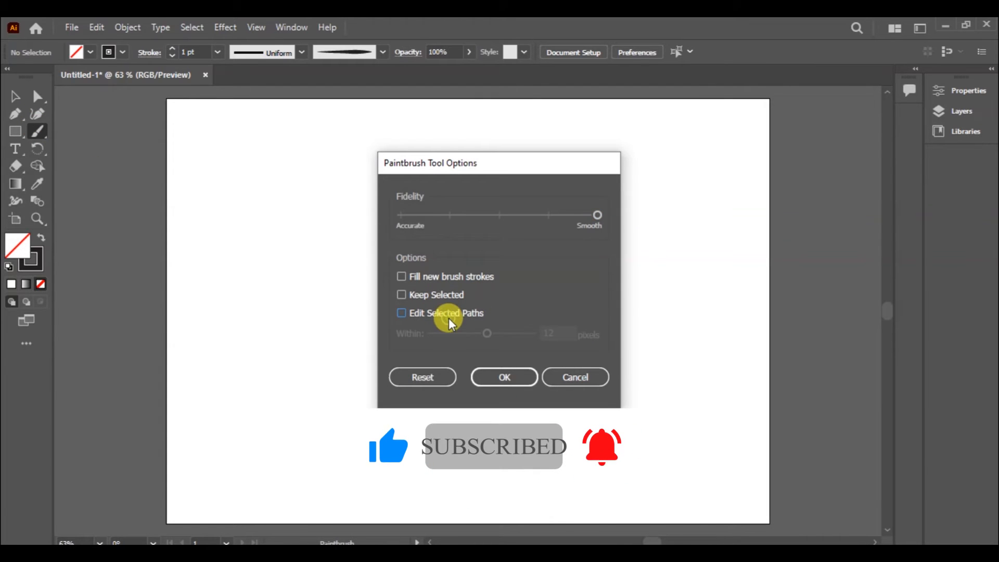
pyautogui.click(511, 377)
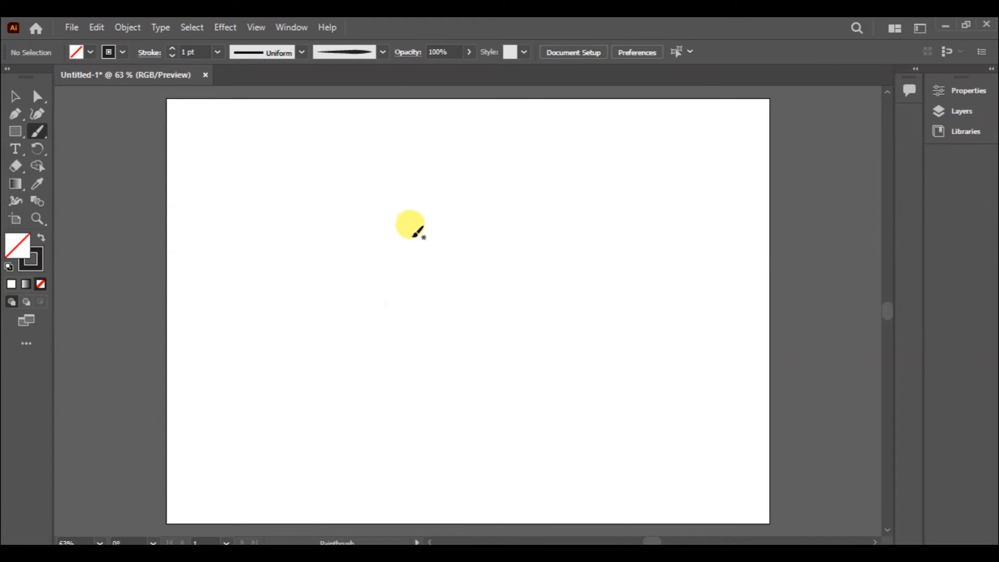
# Paint an S-curved stem near the upper middle of the artboard with one leaf on each side.
pyautogui.moveTo(406, 127); pyautogui.dragTo(375, 300)
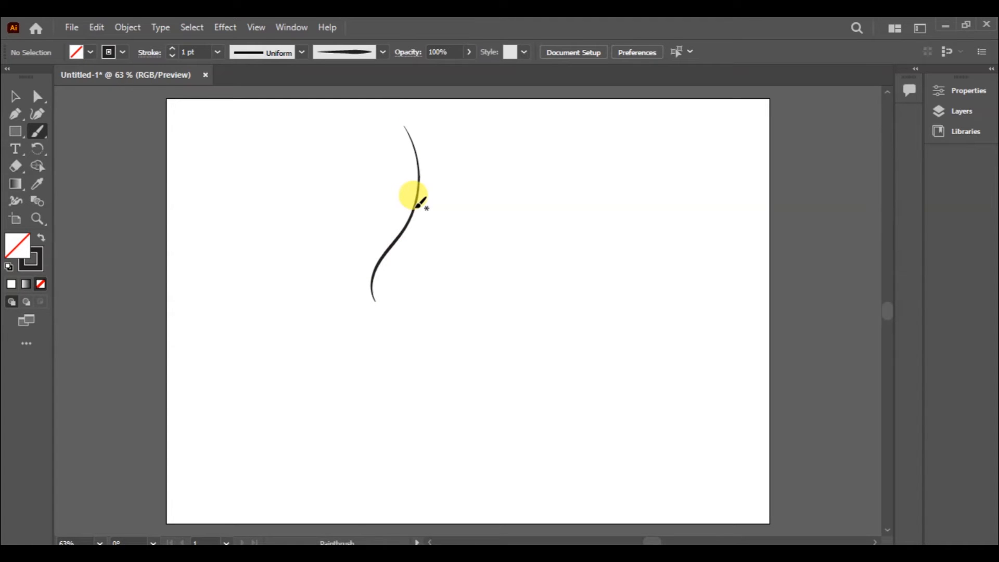
pyautogui.moveTo(416, 205)
pyautogui.mouseDown()
pyautogui.moveTo(410, 181)
pyautogui.moveTo(476, 155)
pyautogui.moveTo(451, 194)
pyautogui.moveTo(387, 233)
pyautogui.moveTo(362, 185)
pyautogui.moveTo(411, 225)
pyautogui.mouseUp()
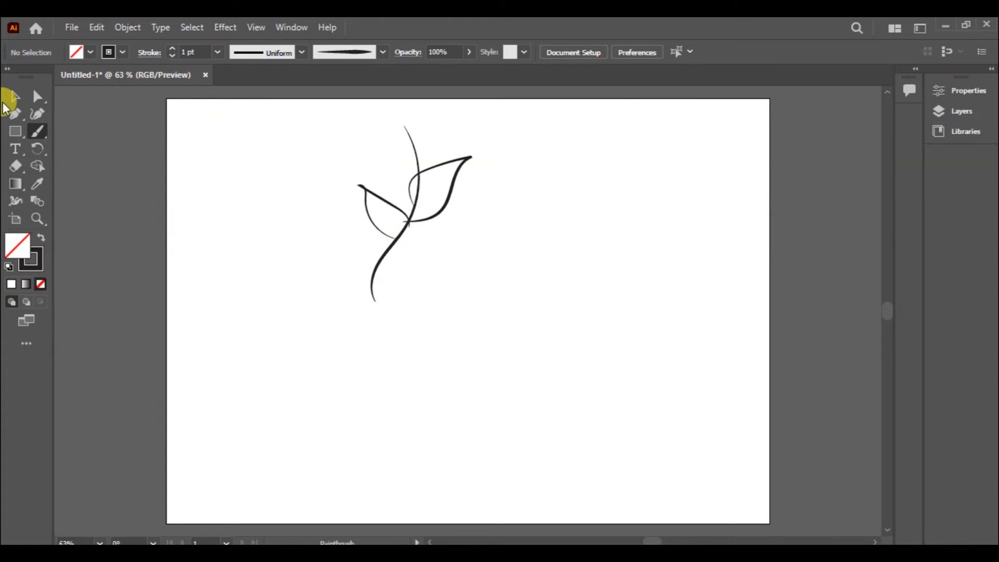
# Select all the stem and leaf strokes, move them together down and to the left, and delete them.
pyautogui.hotkey('ctrl', 'a')
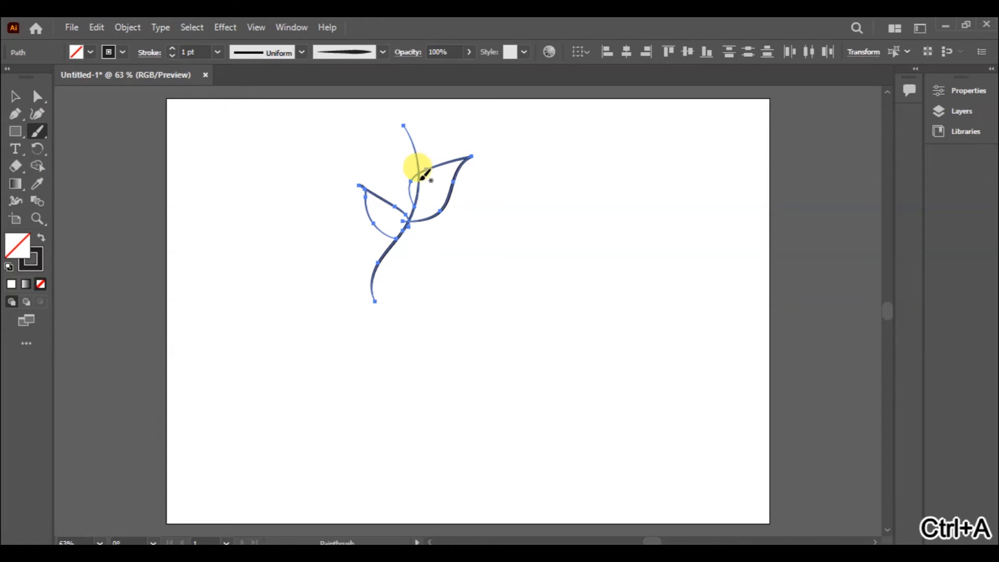
pyautogui.click(15, 92)
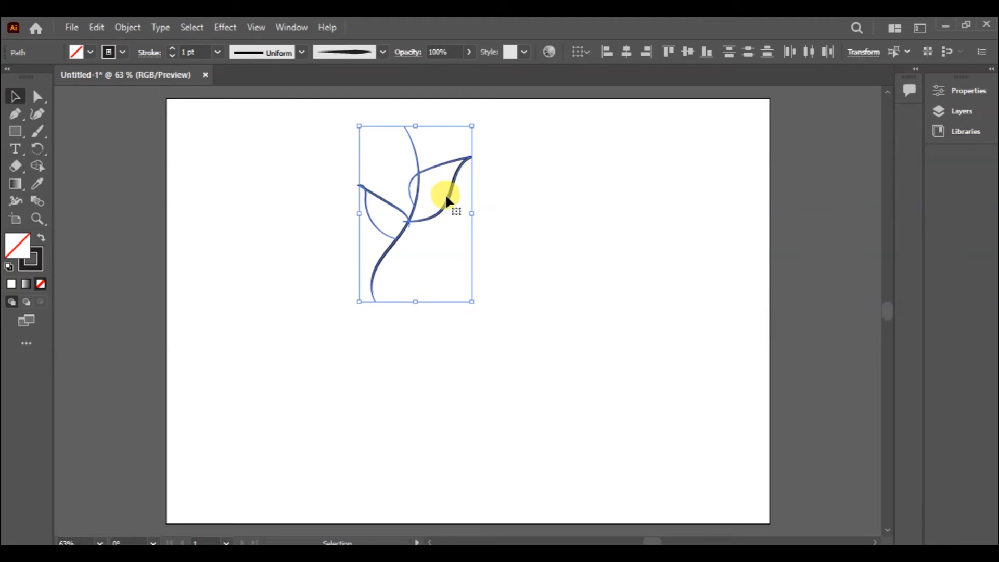
pyautogui.moveTo(445, 199); pyautogui.dragTo(396, 233)
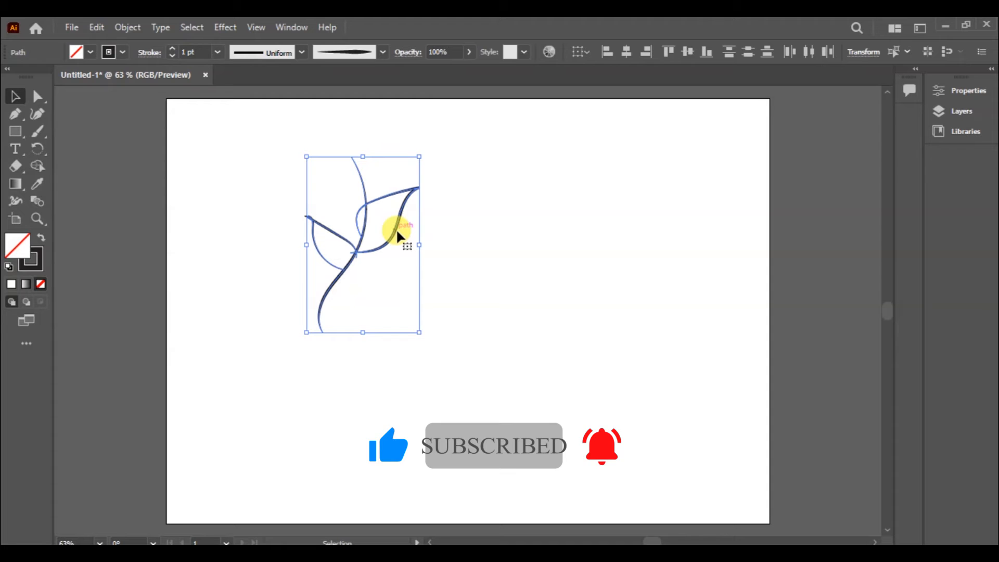
pyautogui.press('Delete')
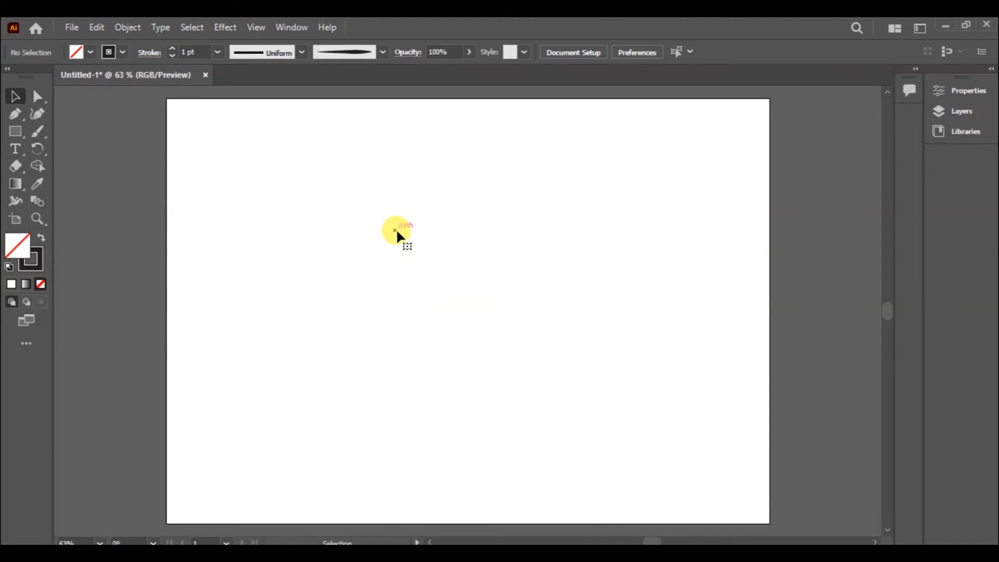
# Turn on Edit Selected Paths in the Paintbrush tool options and apply the setting.
pyautogui.doubleClick(33, 130)
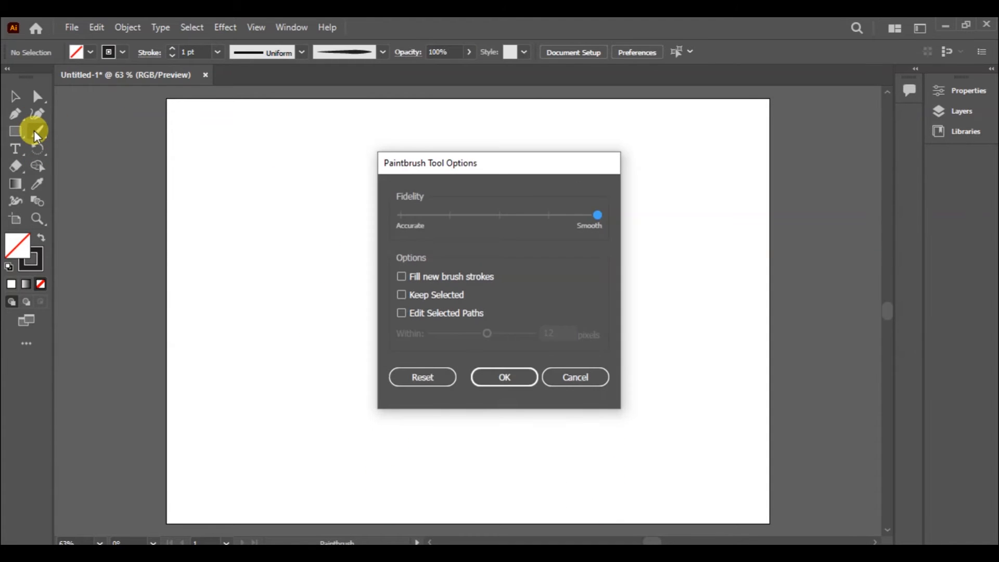
pyautogui.click(442, 314)
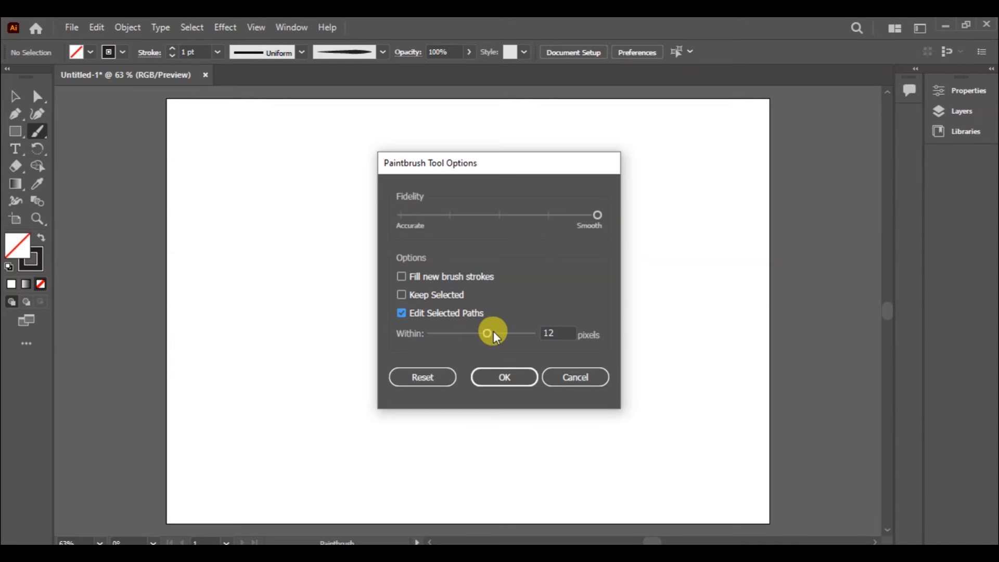
pyautogui.click(506, 376)
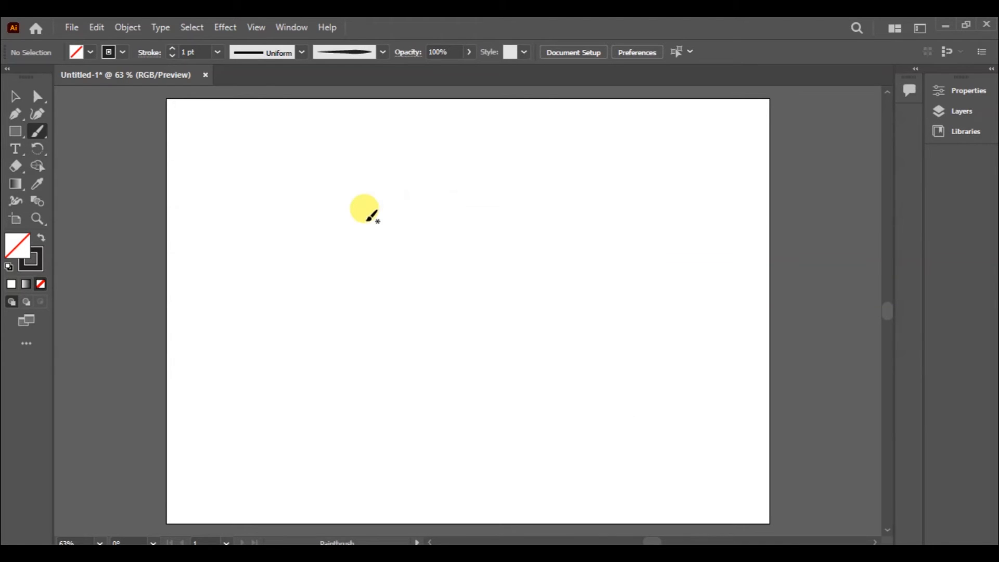
# Paint a single S-curved stroke in the middle of the artboard and select it.
pyautogui.moveTo(391, 174)
pyautogui.mouseDown()
pyautogui.moveTo(389, 280)
pyautogui.moveTo(376, 370)
pyautogui.mouseUp()
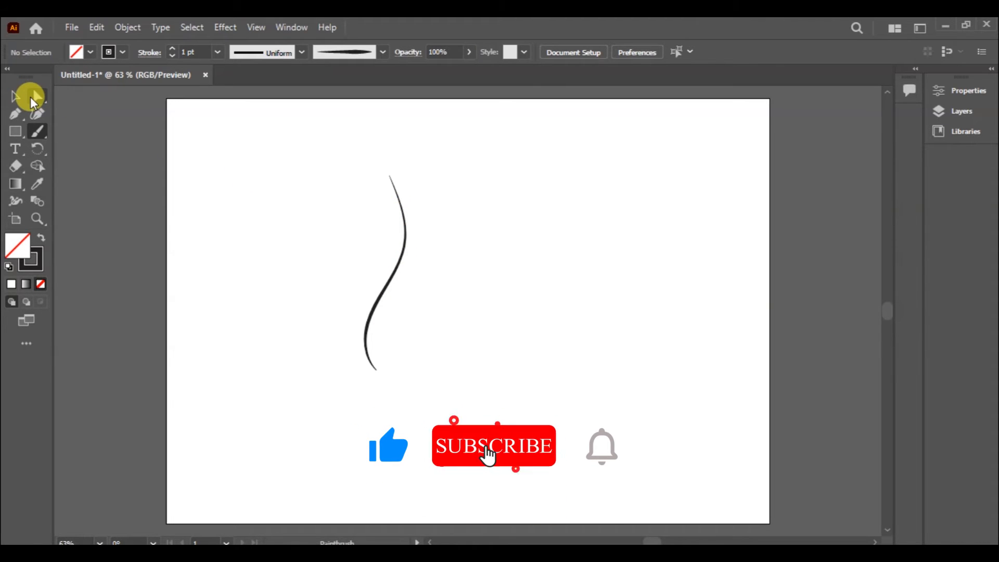
pyautogui.click(14, 97)
pyautogui.click(398, 271)
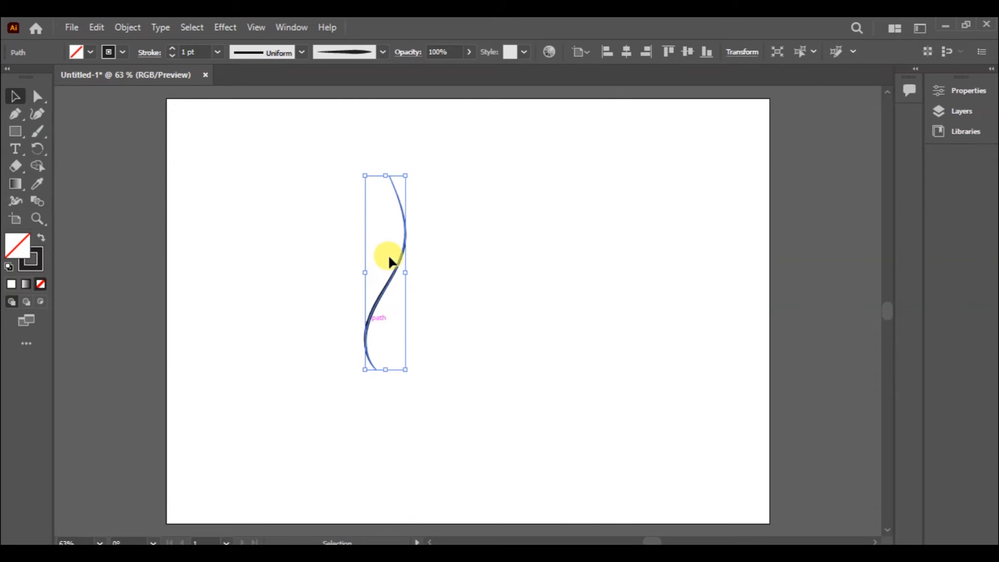
# Reshape the S-curve by moving its upper and middle anchor points with Direct Selection, and delete the whole path.
pyautogui.click(37, 97)
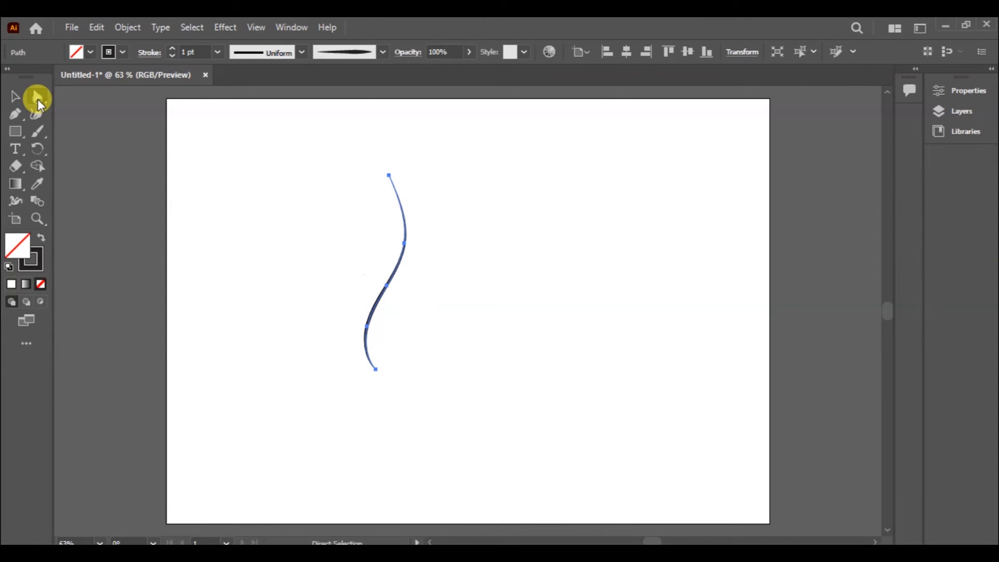
pyautogui.moveTo(405, 249); pyautogui.dragTo(433, 228)
pyautogui.click(424, 251)
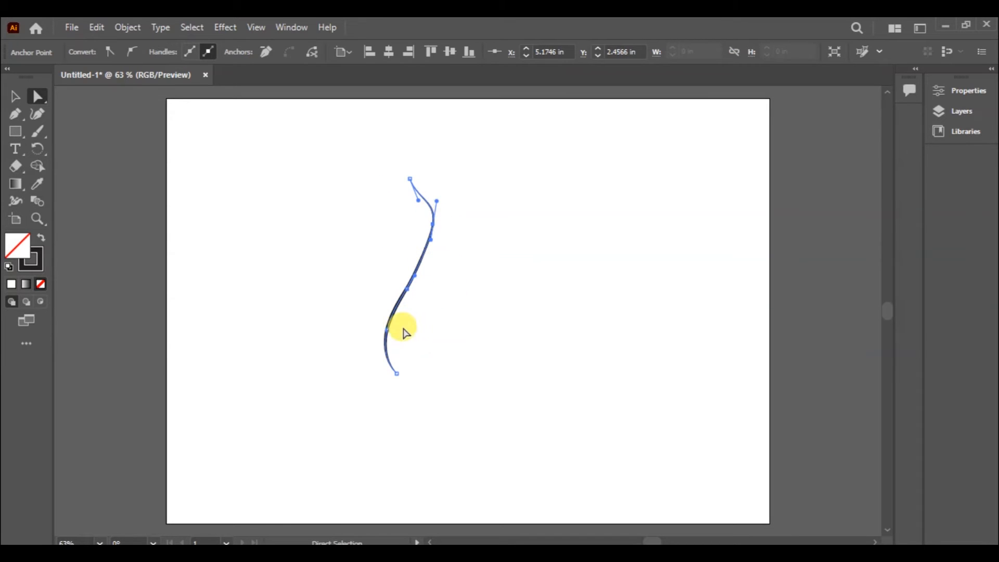
pyautogui.moveTo(407, 290); pyautogui.dragTo(406, 323)
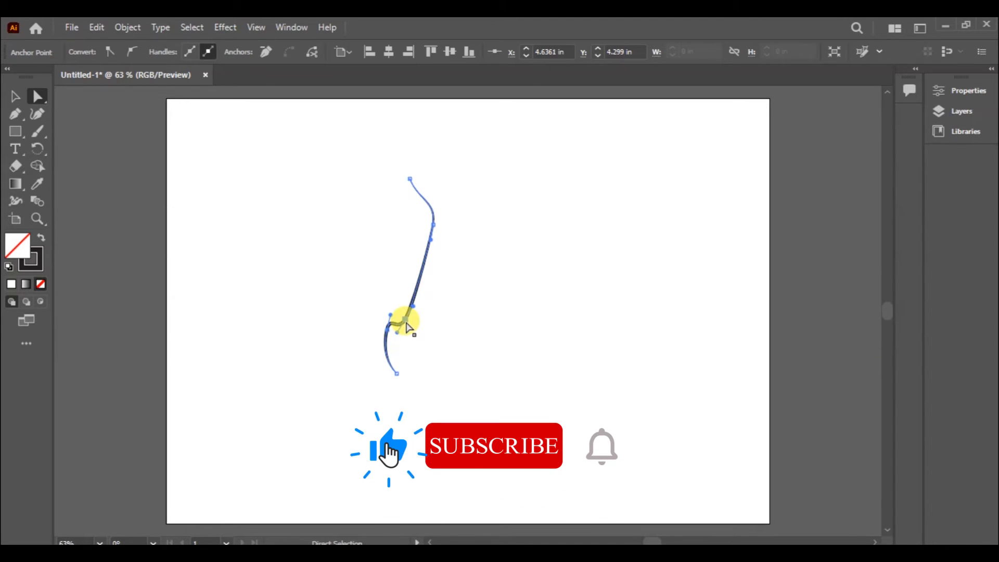
pyautogui.press('Delete')
pyautogui.press('Delete')
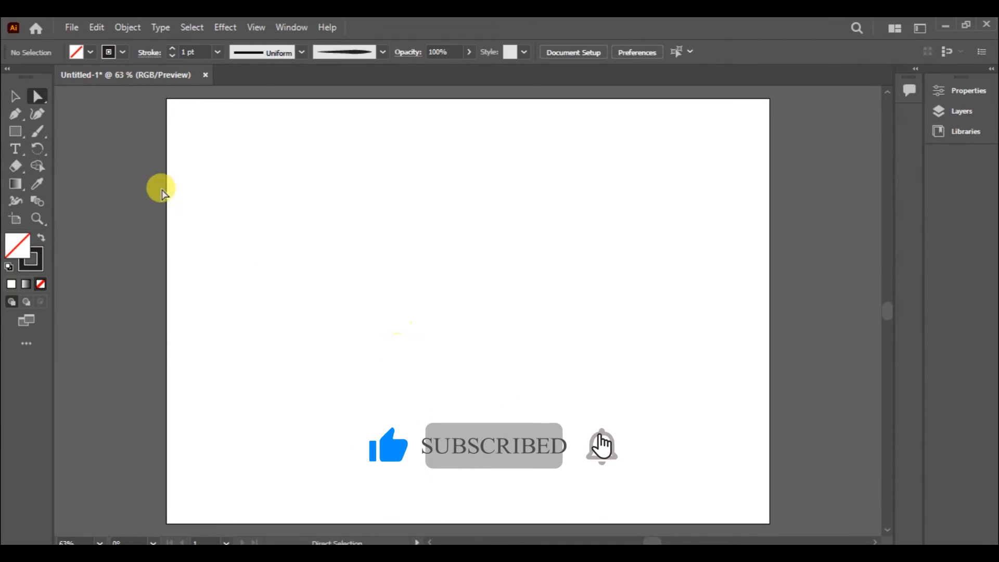
# Show the Brushes panel and paint an S-curved stroke on the artboard with the tapered brush.
pyautogui.click(41, 132)
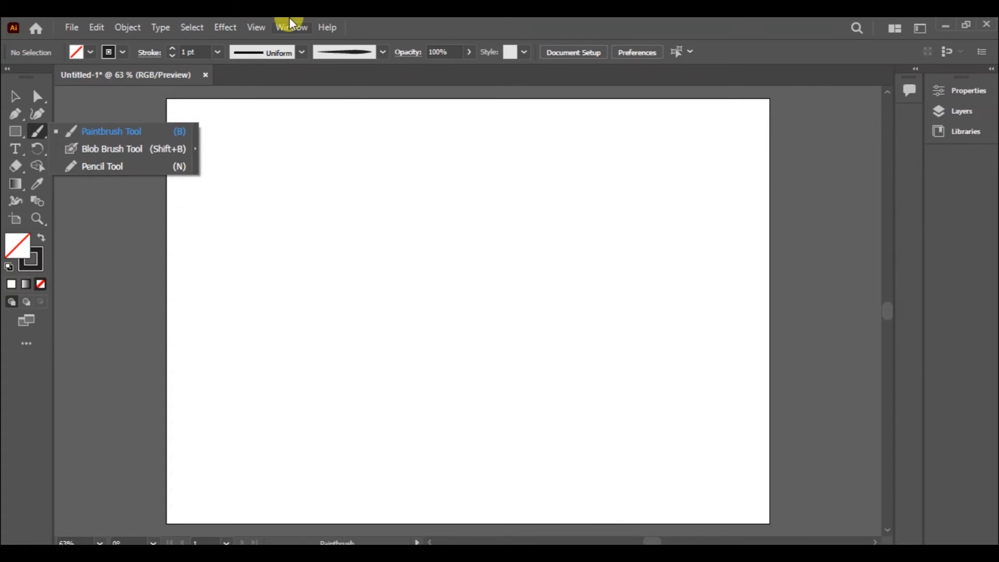
pyautogui.click(346, 84)
pyautogui.press('F5')
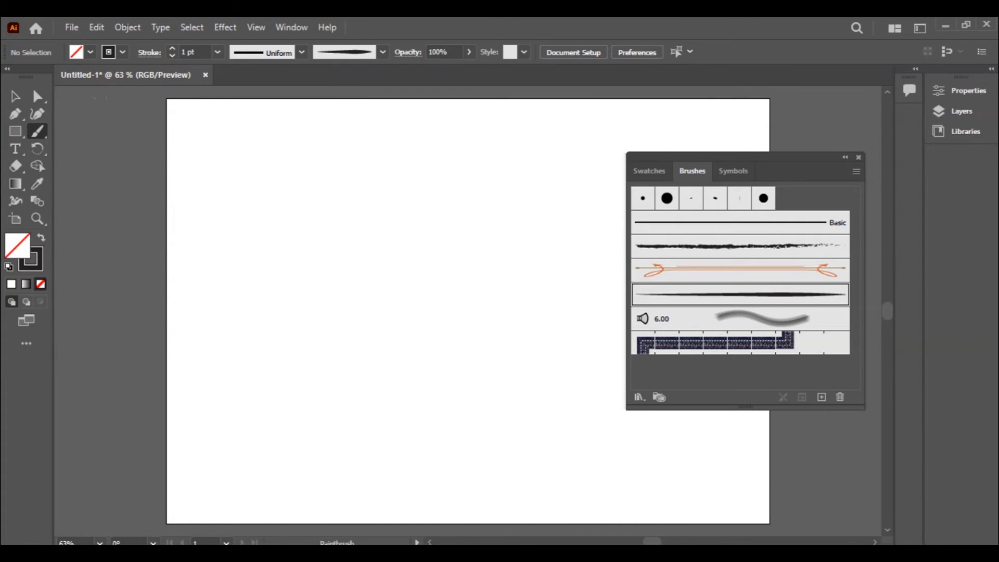
pyautogui.moveTo(424, 137)
pyautogui.mouseDown()
pyautogui.moveTo(426, 237)
pyautogui.moveTo(404, 274)
pyautogui.moveTo(417, 338)
pyautogui.mouseUp()
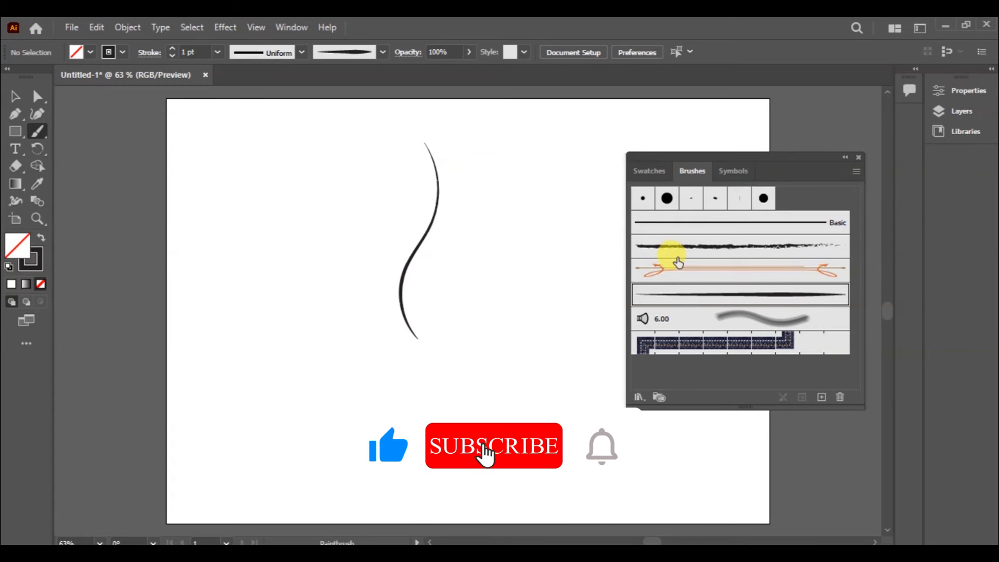
# Try the 15 pt. Round and dark stitched pattern brushes, then select the S-curve and apply the pattern brush to it.
pyautogui.click(669, 200)
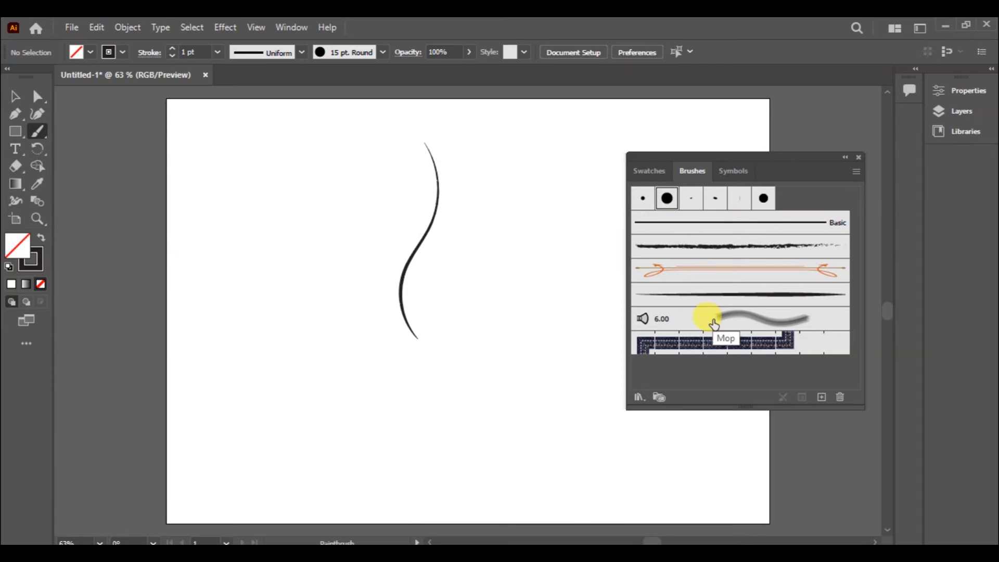
pyautogui.click(713, 344)
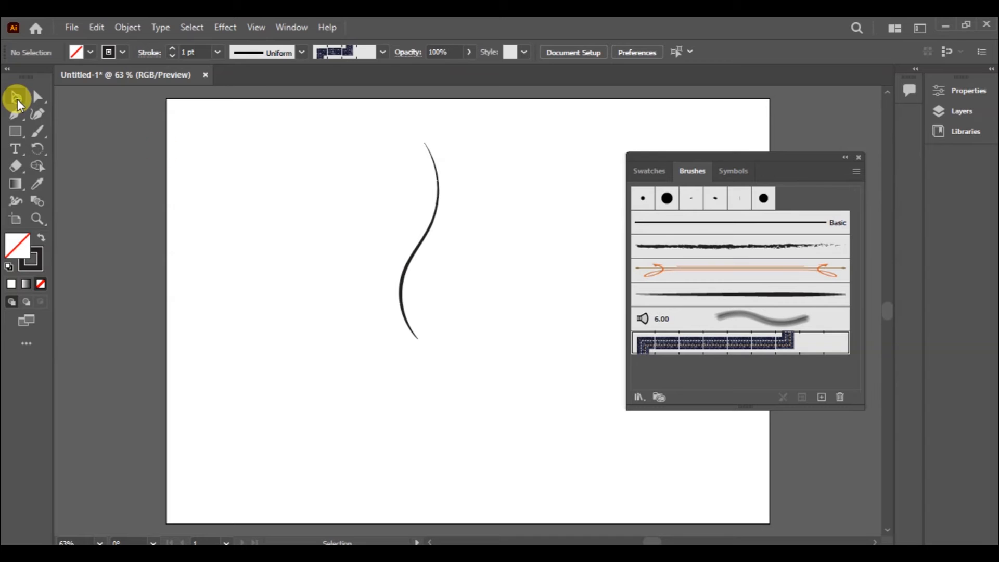
pyautogui.click(16, 101)
pyautogui.click(409, 256)
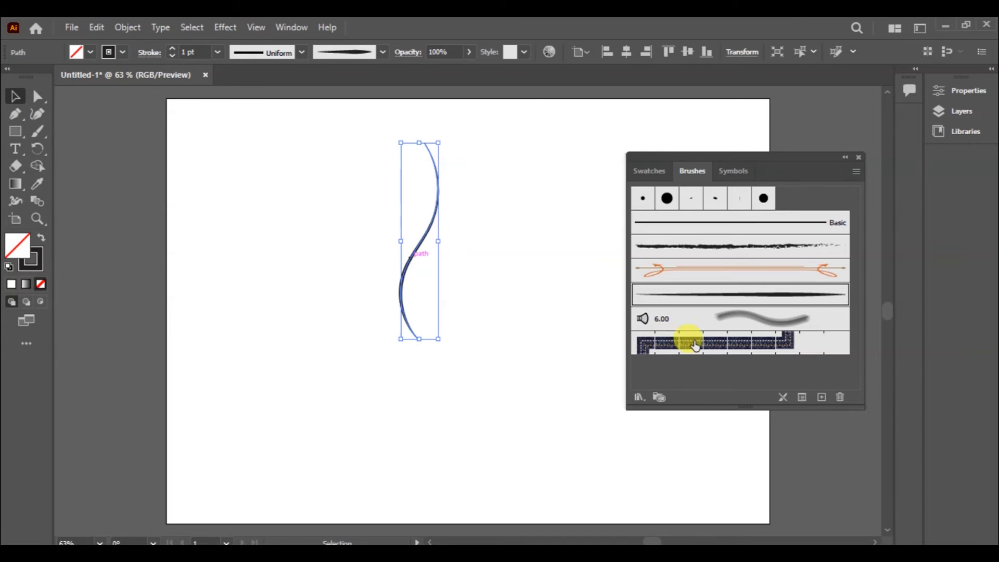
pyautogui.click(695, 343)
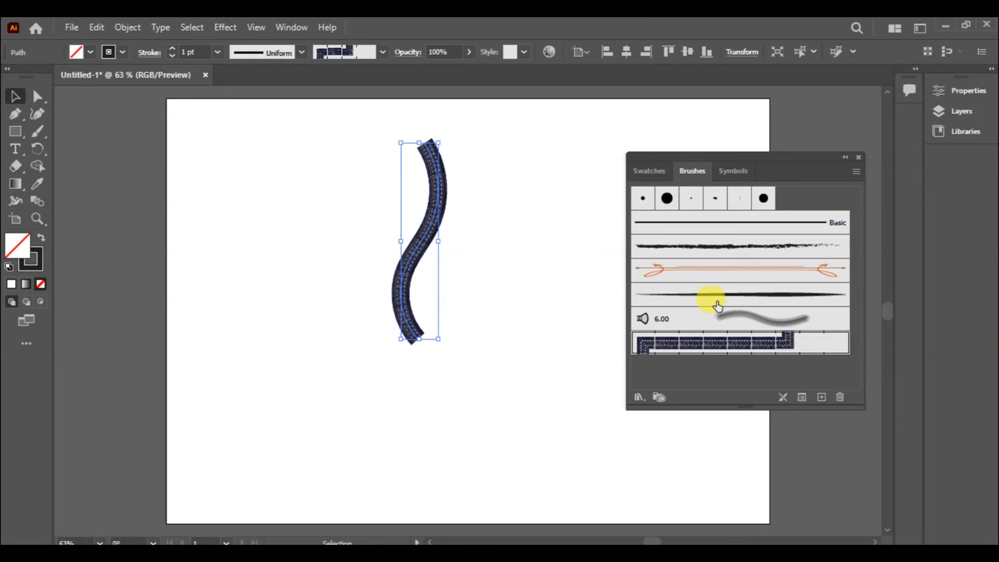
# Try the tapered, orange ornamental, charcoal-like and several calligraphic brushes on the selected S-curve, ending with 5 pt. Round.
pyautogui.click(718, 313)
pyautogui.click(719, 302)
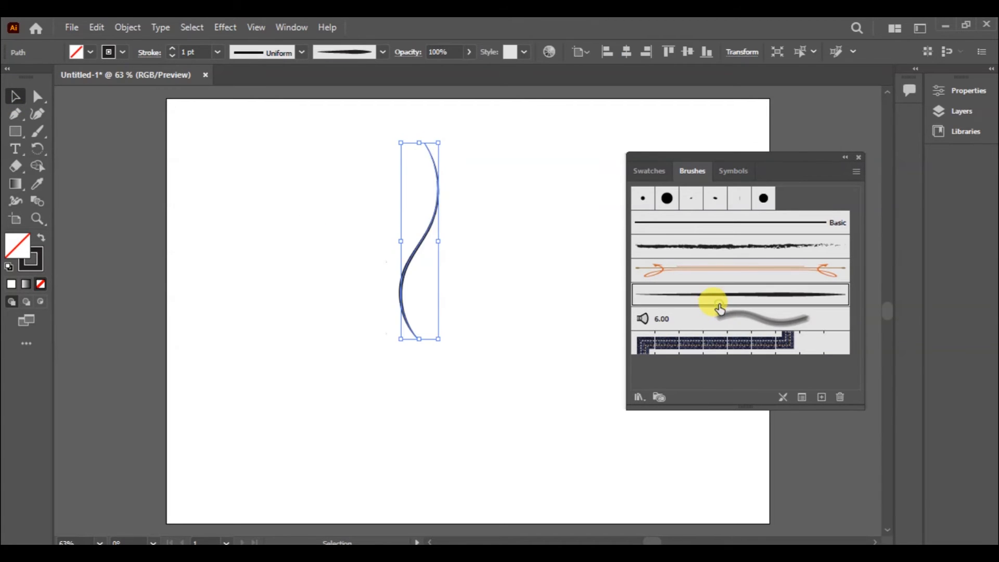
pyautogui.click(726, 280)
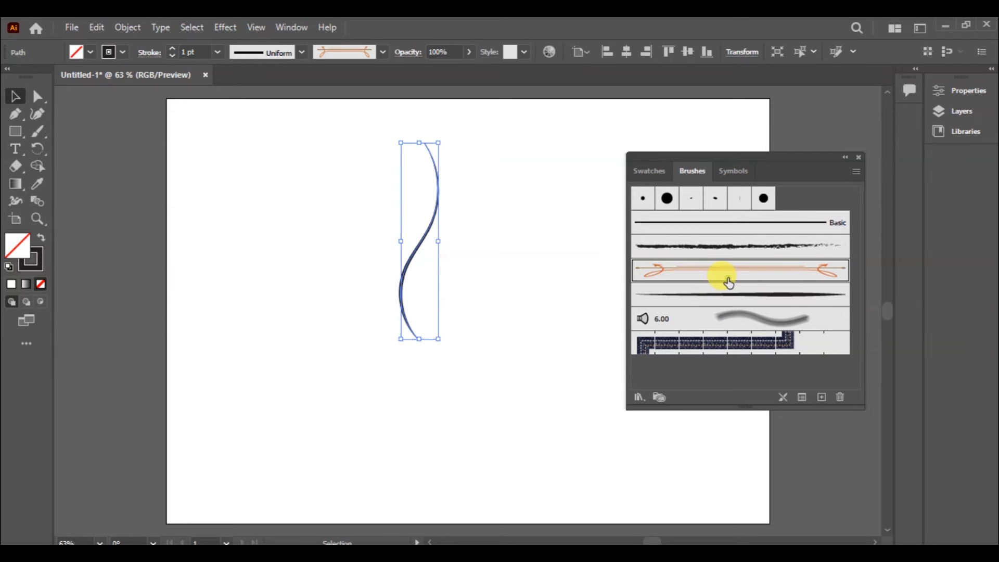
pyautogui.click(731, 252)
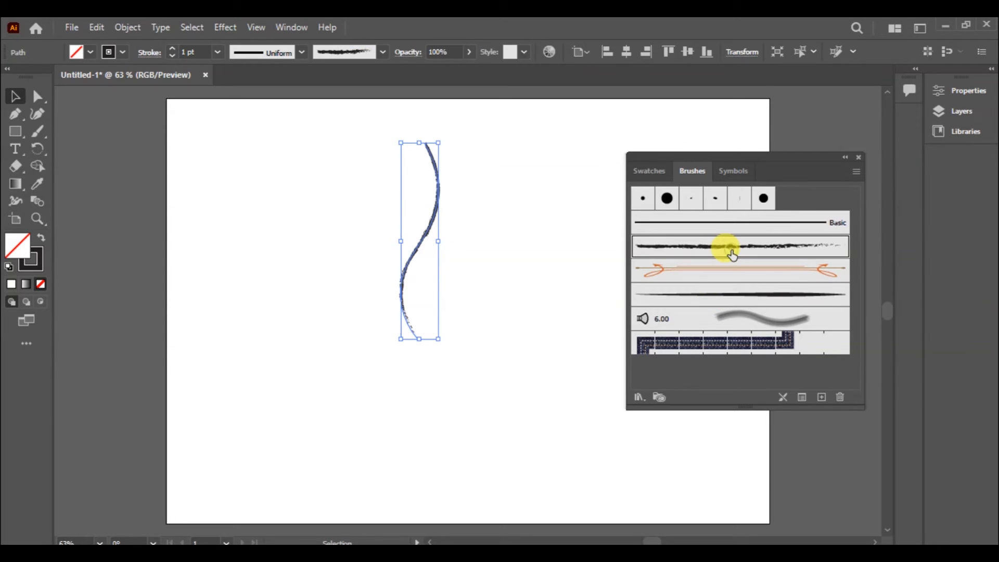
pyautogui.click(714, 201)
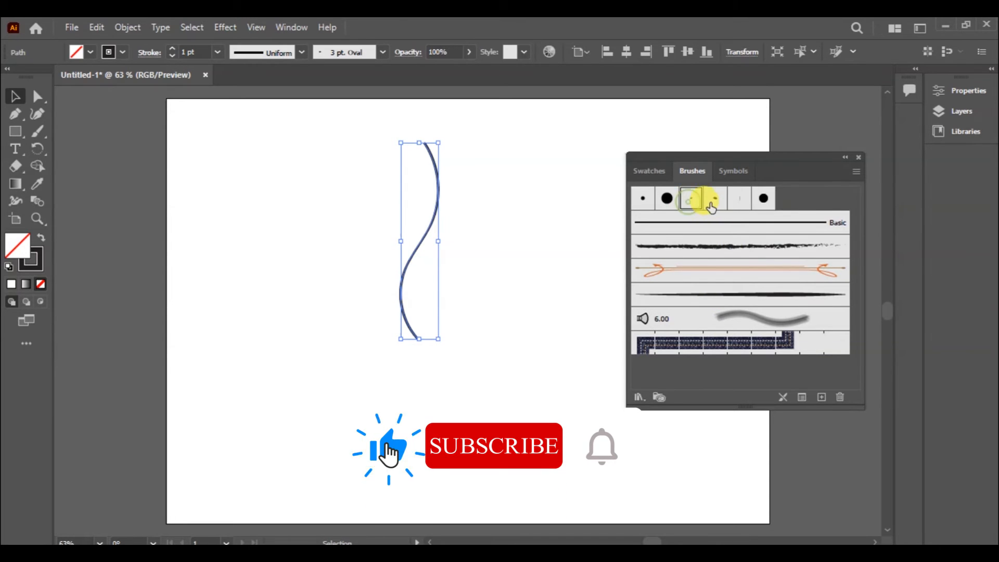
pyautogui.click(740, 200)
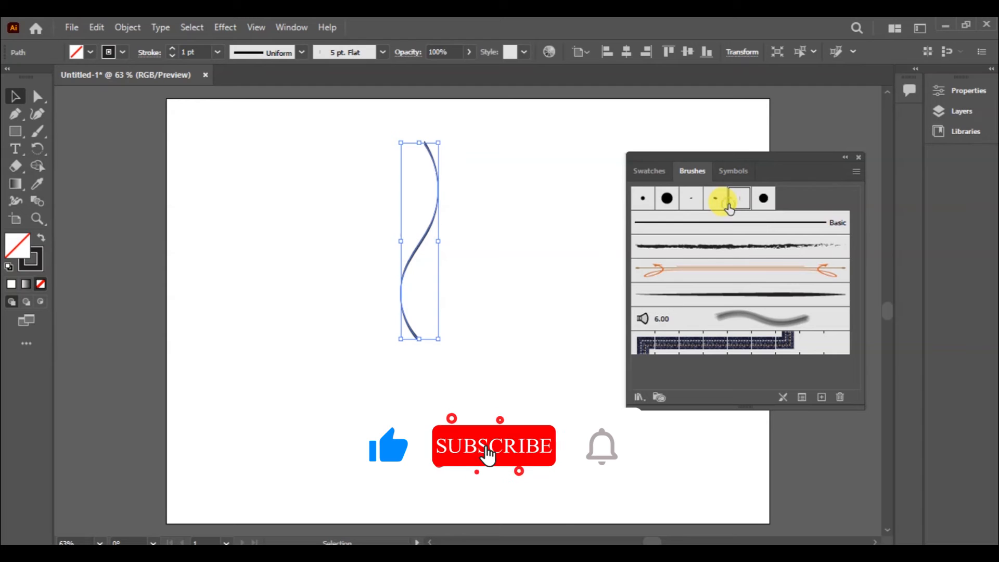
pyautogui.click(765, 198)
pyautogui.click(645, 203)
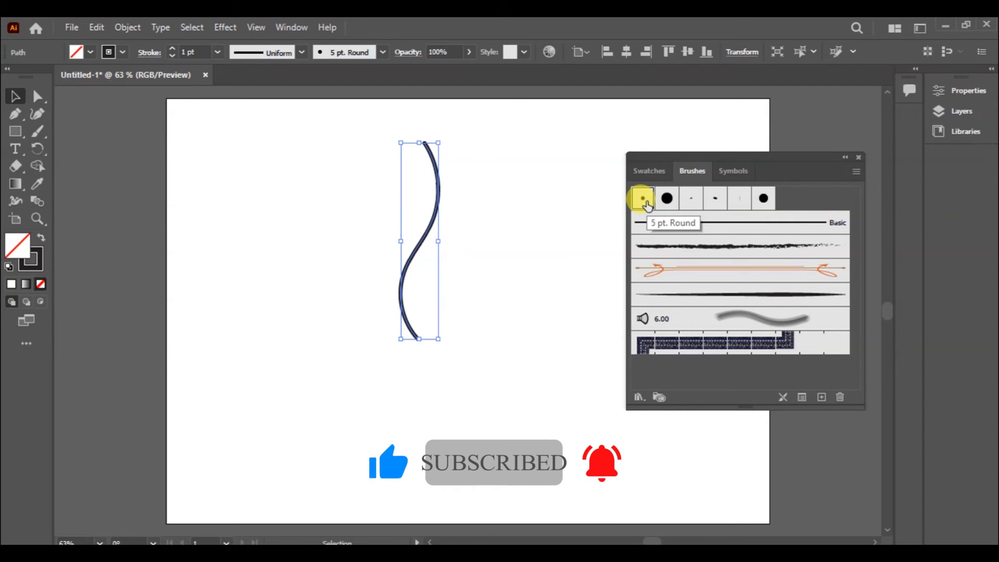
# Open the New Brush dialog to view the available brush types and cancel it.
pyautogui.click(822, 400)
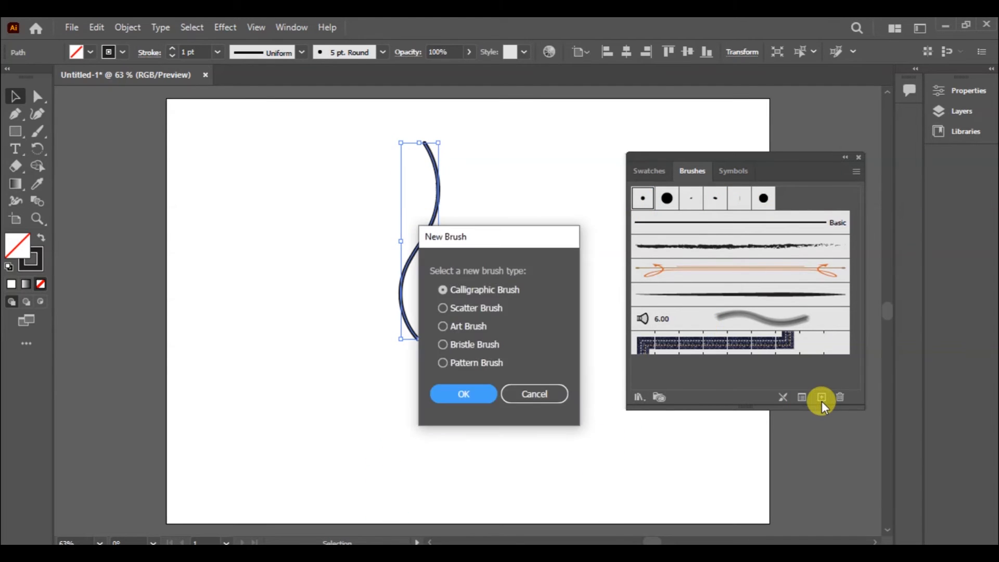
pyautogui.click(544, 394)
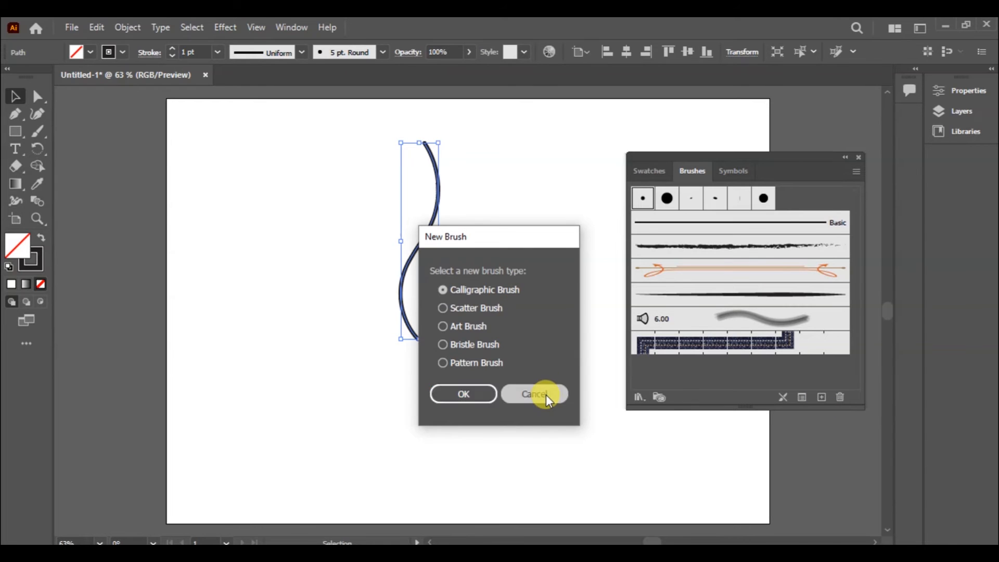
# Load the Borders_Dashed brush library and enlarge its panel to show more brushes.
pyautogui.click(640, 398)
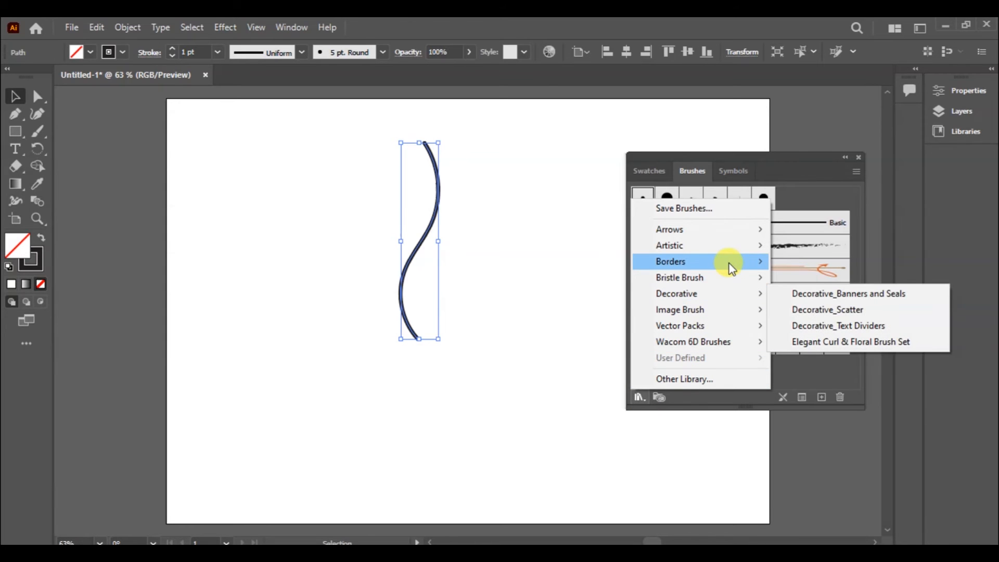
pyautogui.moveTo(732, 266)
pyautogui.click(798, 260)
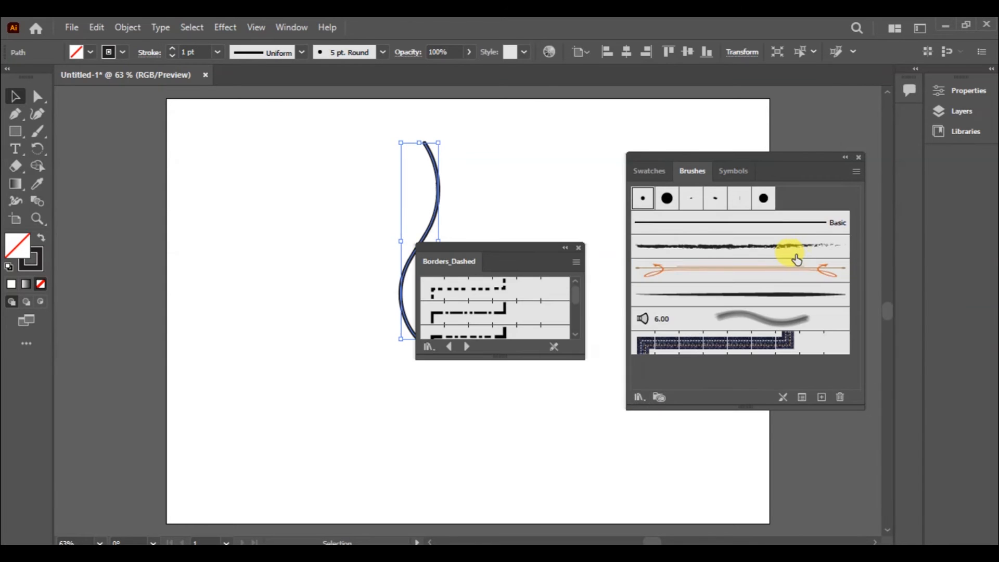
pyautogui.moveTo(574, 354); pyautogui.dragTo(627, 409)
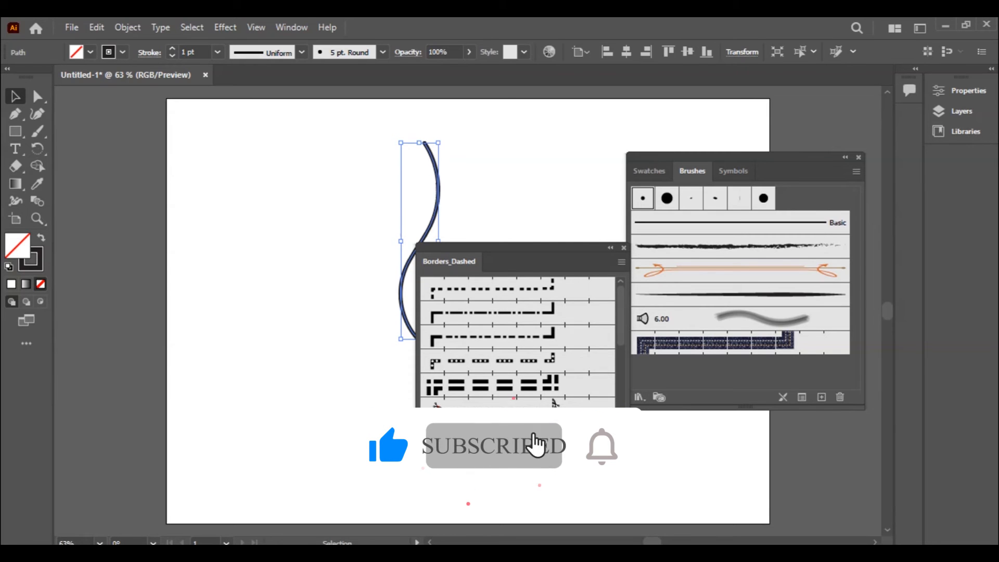
# Try the beaded, orange ring, blue square and yellow checkered Borders_Dashed brushes on the S-curve, ending with blue-and-pink shapes, and close the library.
pyautogui.click(553, 401)
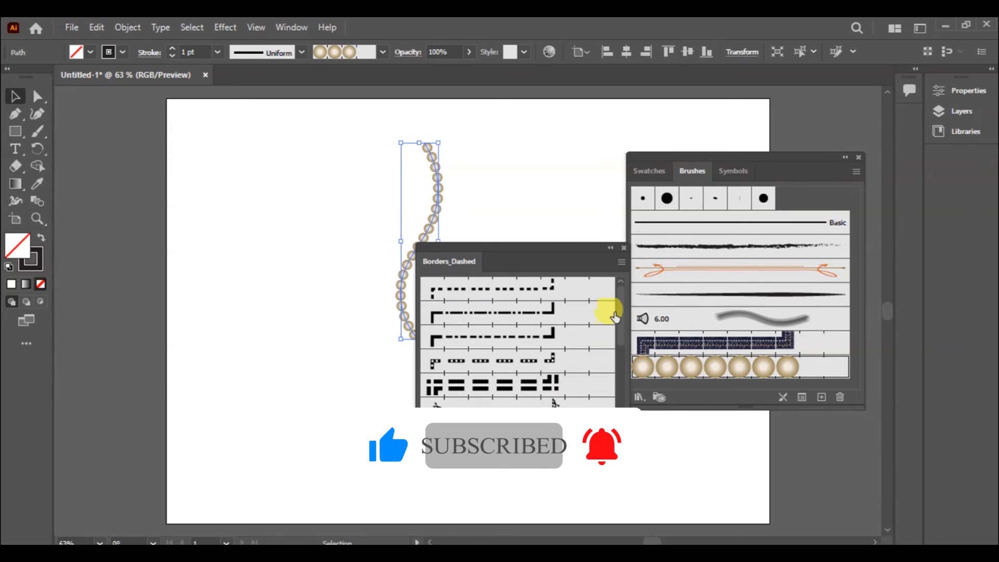
pyautogui.moveTo(621, 330); pyautogui.dragTo(617, 405)
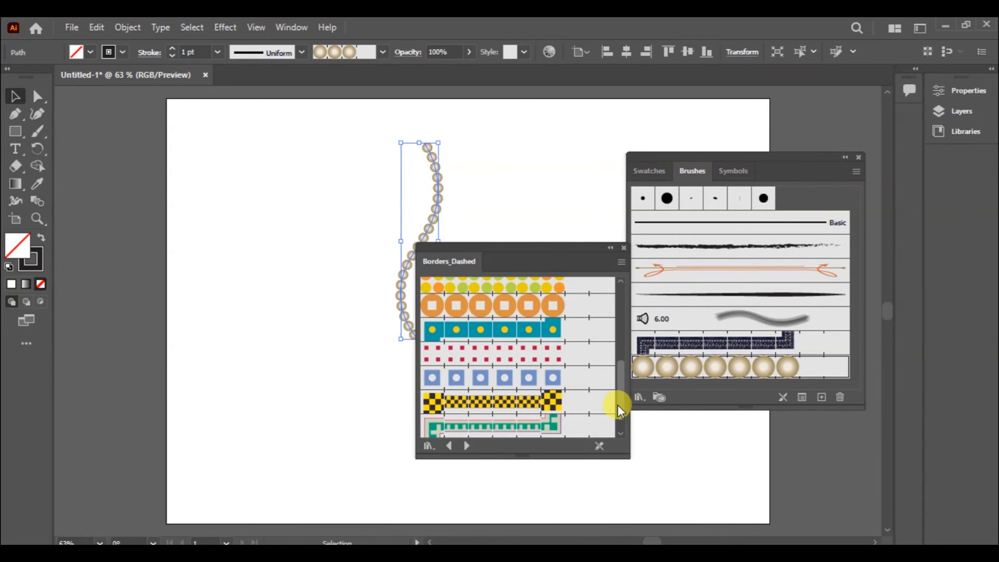
pyautogui.click(515, 305)
pyautogui.click(527, 333)
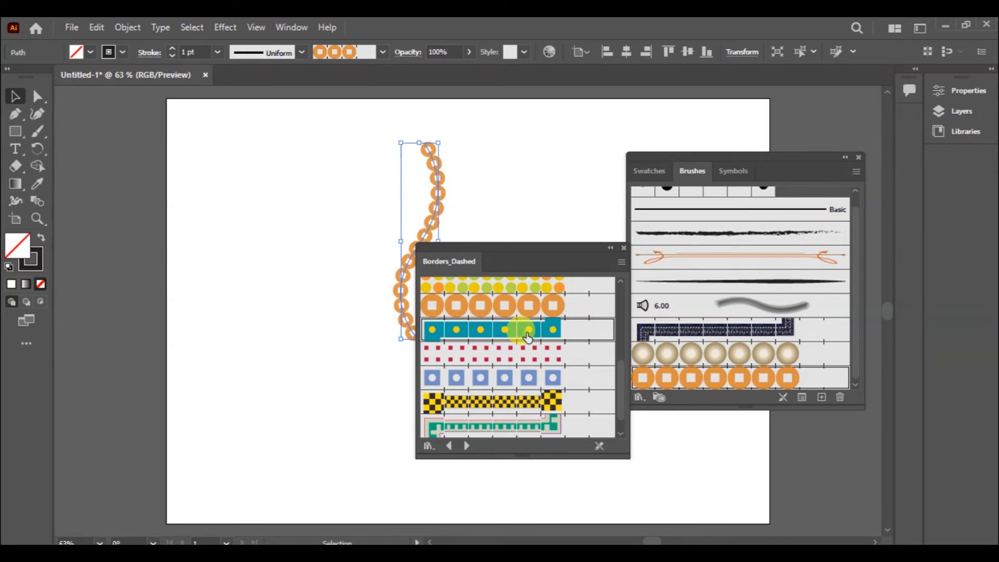
pyautogui.click(528, 375)
pyautogui.click(530, 411)
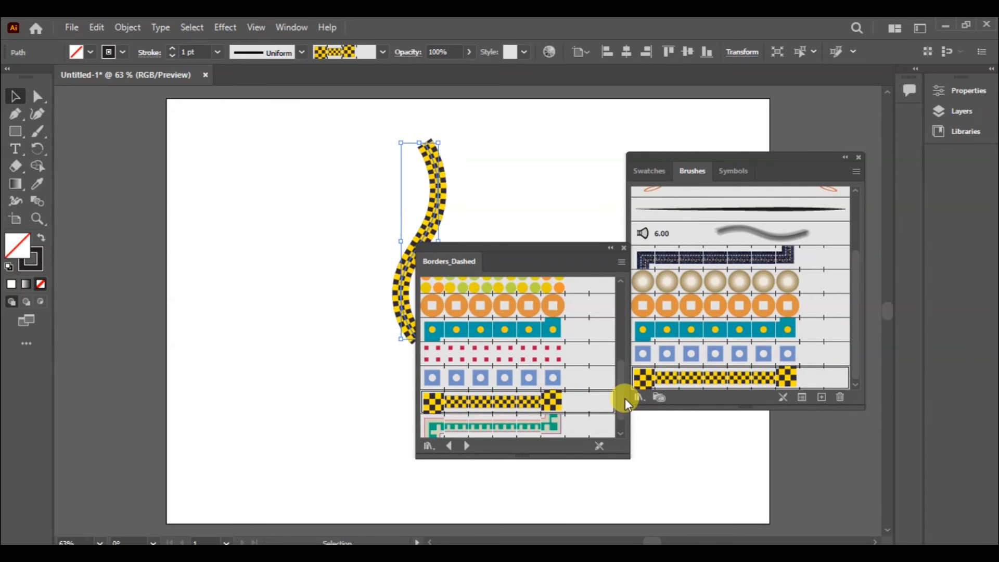
pyautogui.scroll(-1, 624, 399)
pyautogui.click(528, 420)
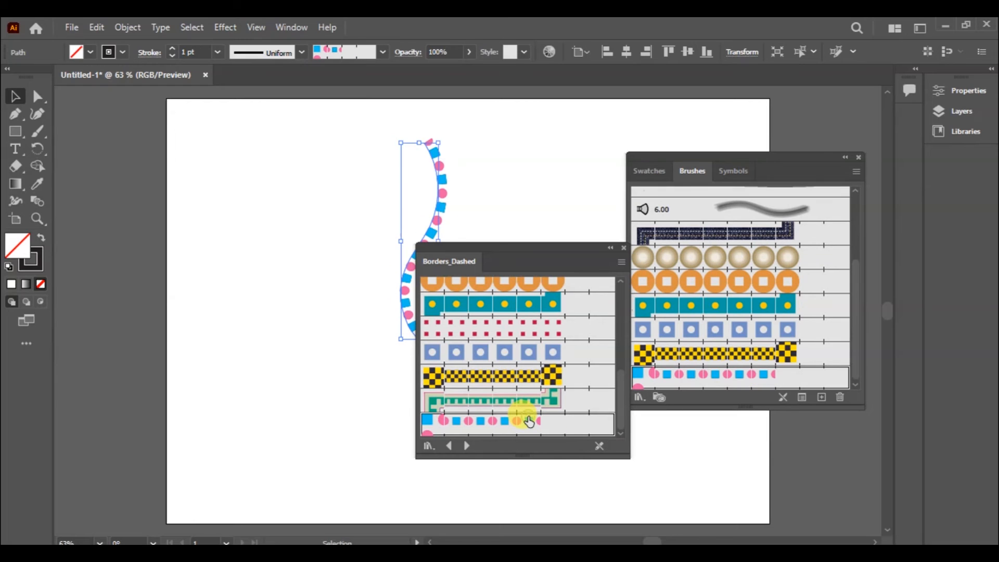
pyautogui.click(626, 254)
pyautogui.click(624, 249)
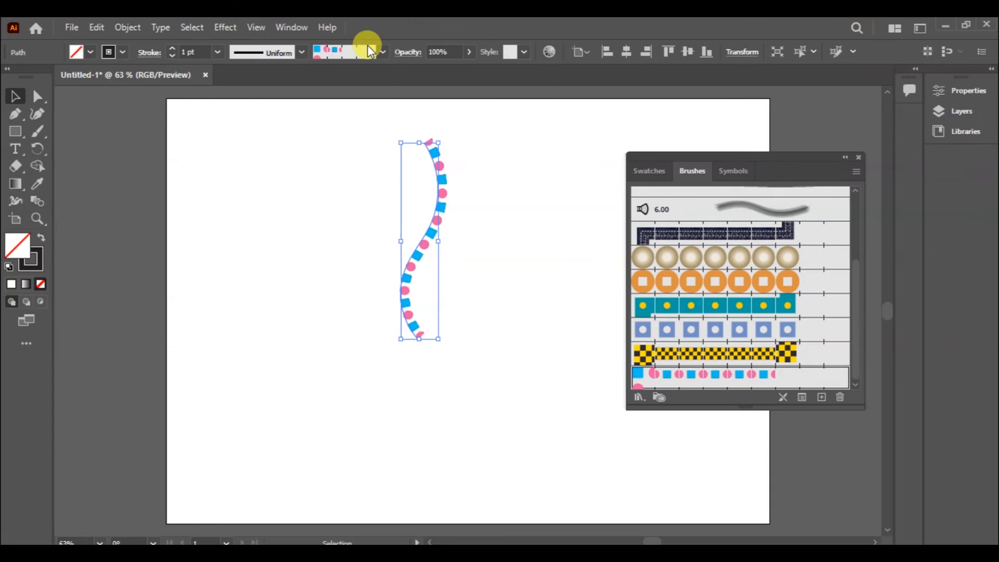
# Open the New Brush dialog from the Brush Definition list to view the brush types and cancel it.
pyautogui.click(386, 49)
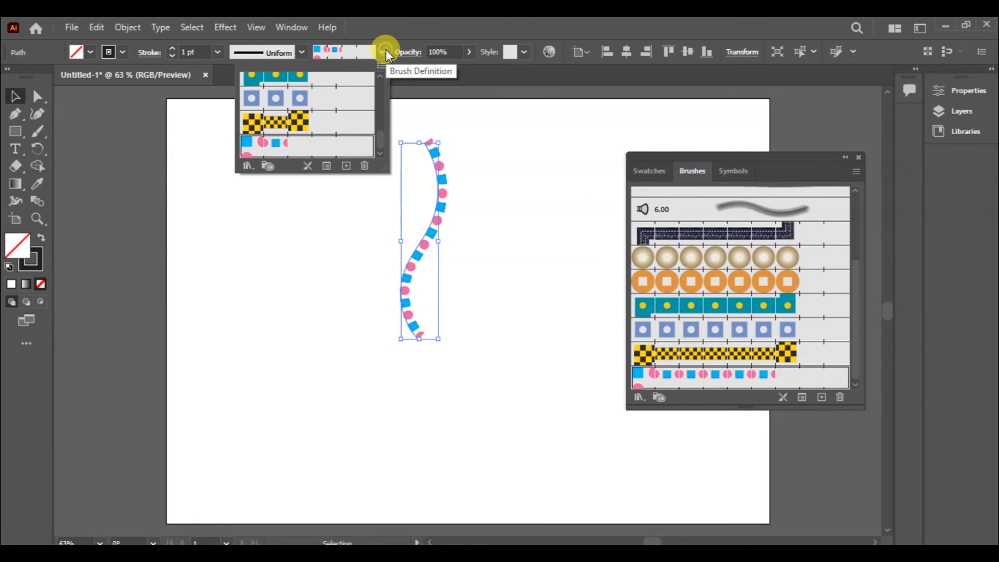
pyautogui.click(346, 168)
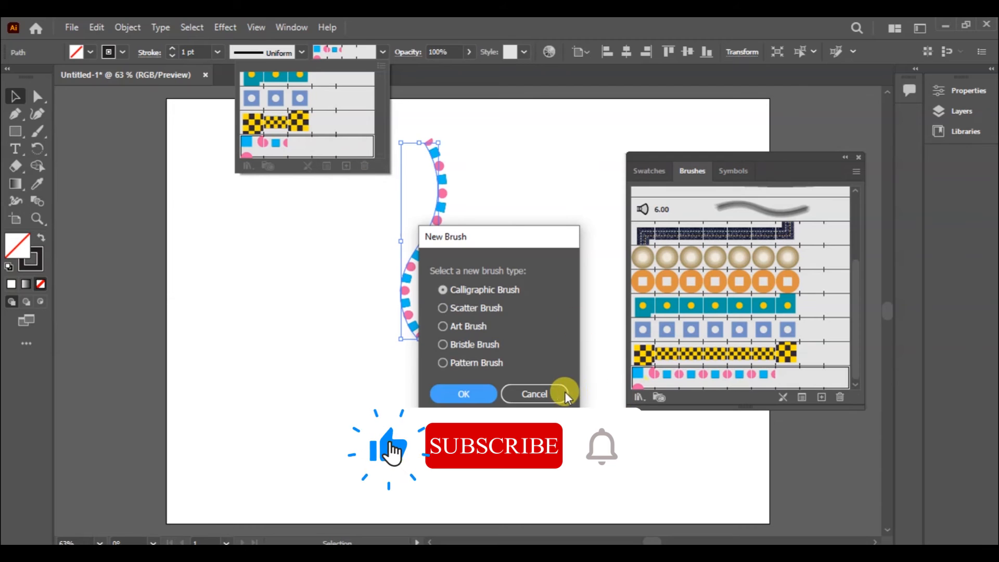
pyautogui.click(547, 394)
# Load the Arrows_Special brush library and apply its first and third arrow brushes to the selected S-curve, keeping the third.
pyautogui.click(246, 166)
pyautogui.moveTo(291, 210)
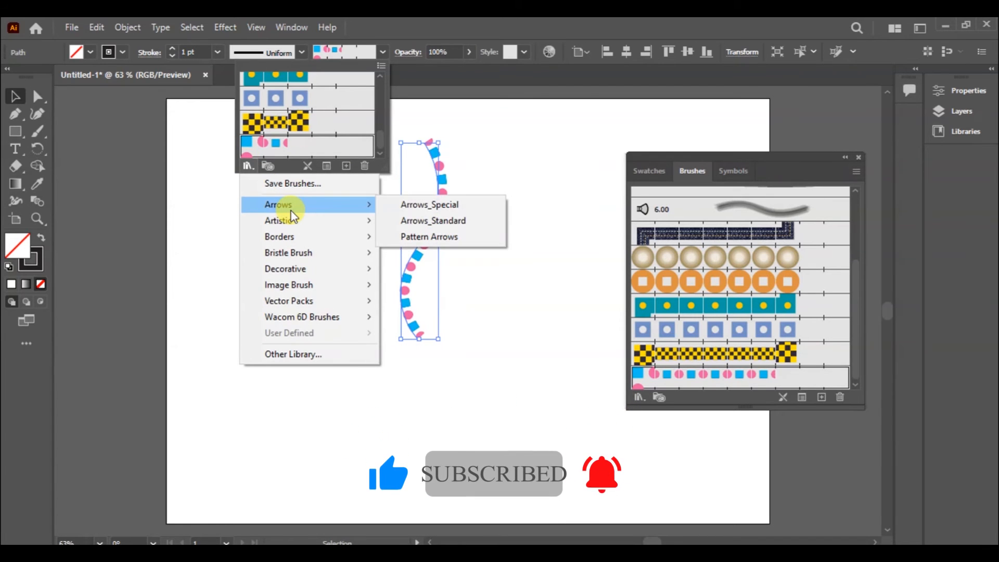
pyautogui.click(404, 199)
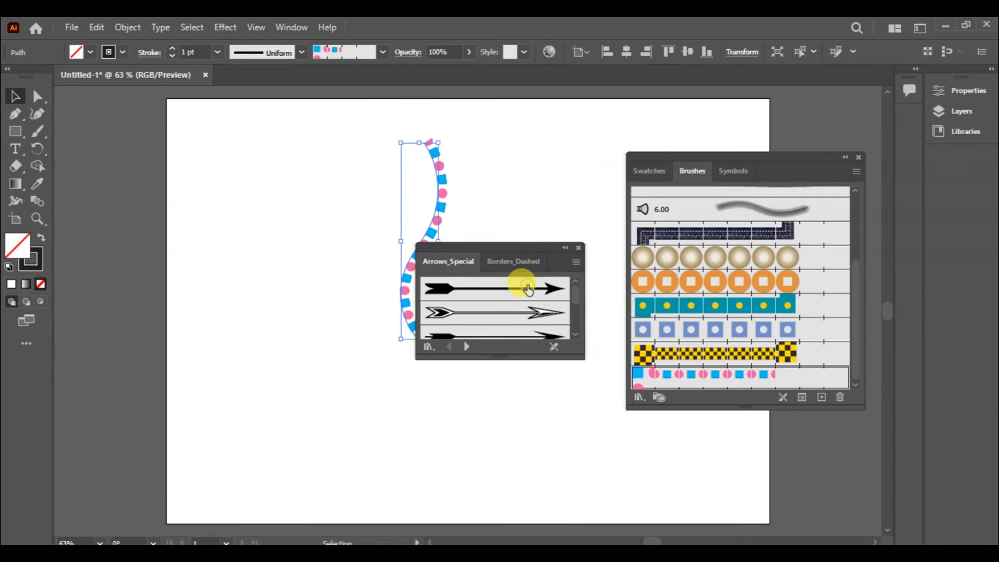
pyautogui.click(518, 290)
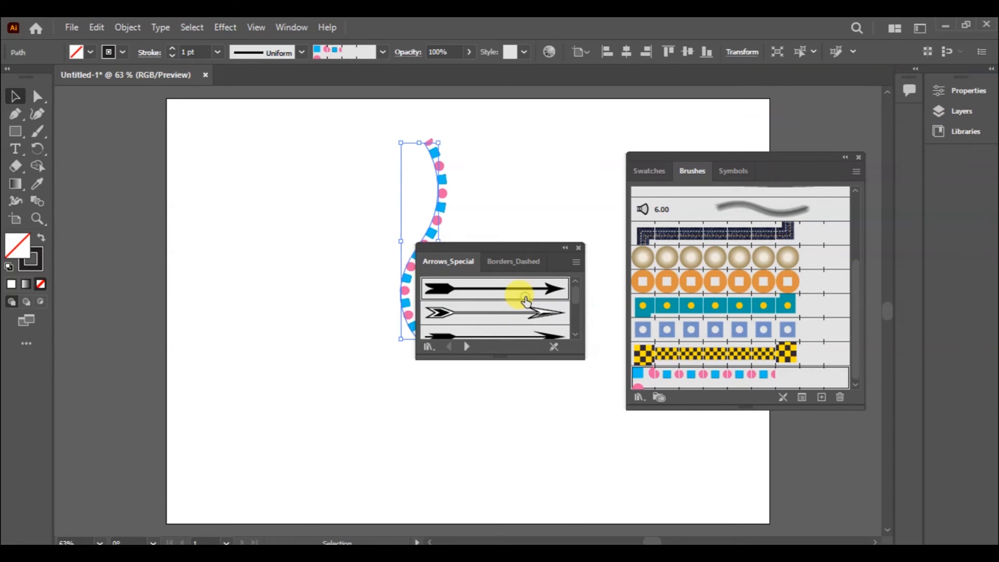
pyautogui.click(520, 333)
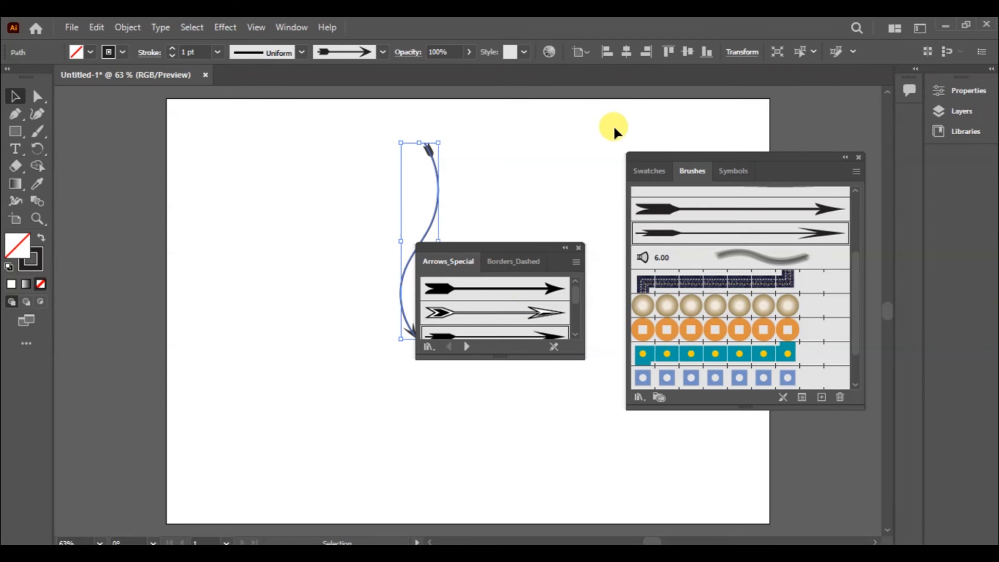
# Close the Arrows_Special library and delete the arrow-shaped S-curve from the artboard.
pyautogui.click(577, 247)
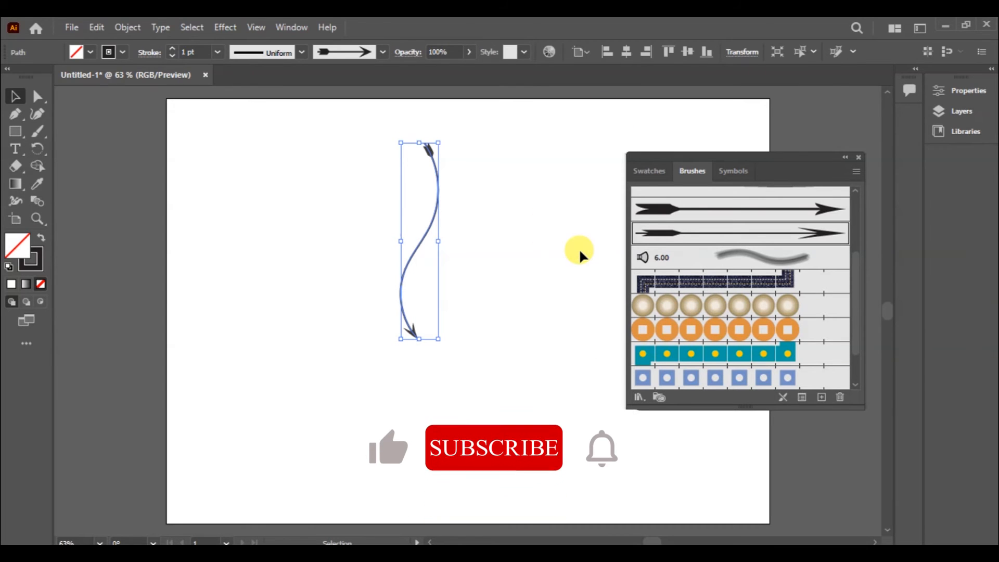
pyautogui.click(578, 248)
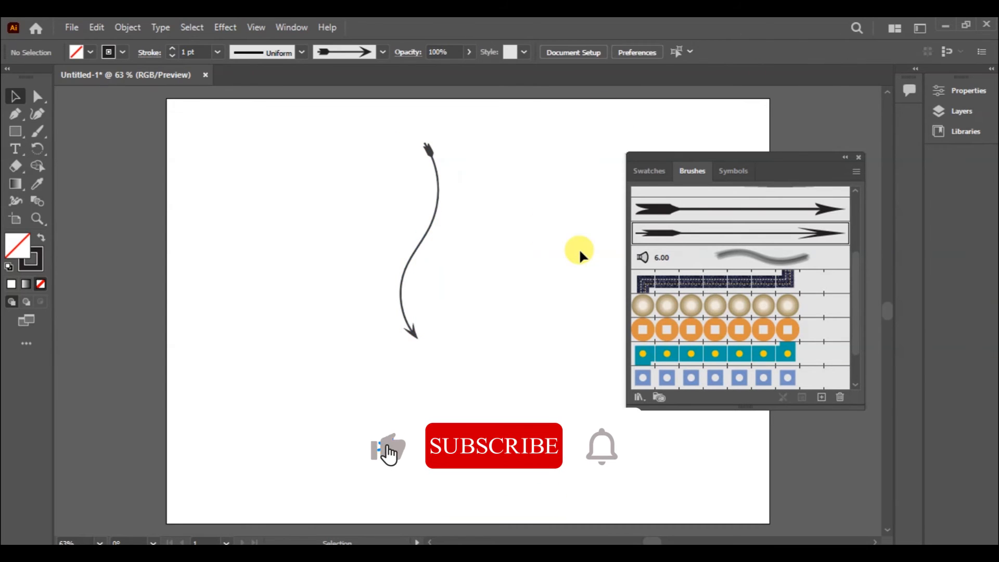
pyautogui.click(429, 215)
pyautogui.press('Delete')
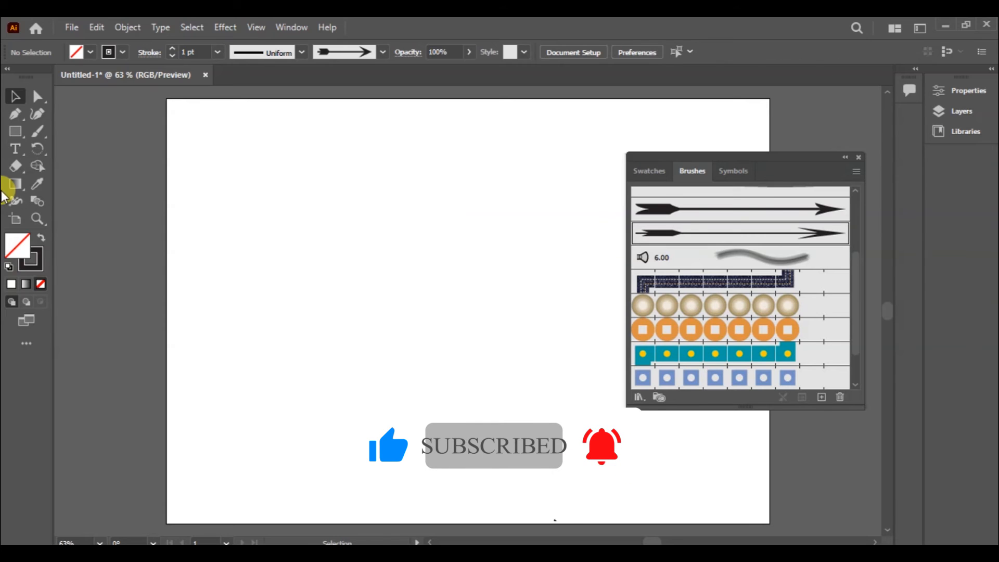
# Try painting two overlapping strokes with the Paintbrush tool and the arrow brush, and undo both.
pyautogui.click(39, 132)
pyautogui.moveTo(376, 156)
pyautogui.mouseDown()
pyautogui.moveTo(406, 222)
pyautogui.moveTo(387, 293)
pyautogui.moveTo(416, 327)
pyautogui.mouseUp()
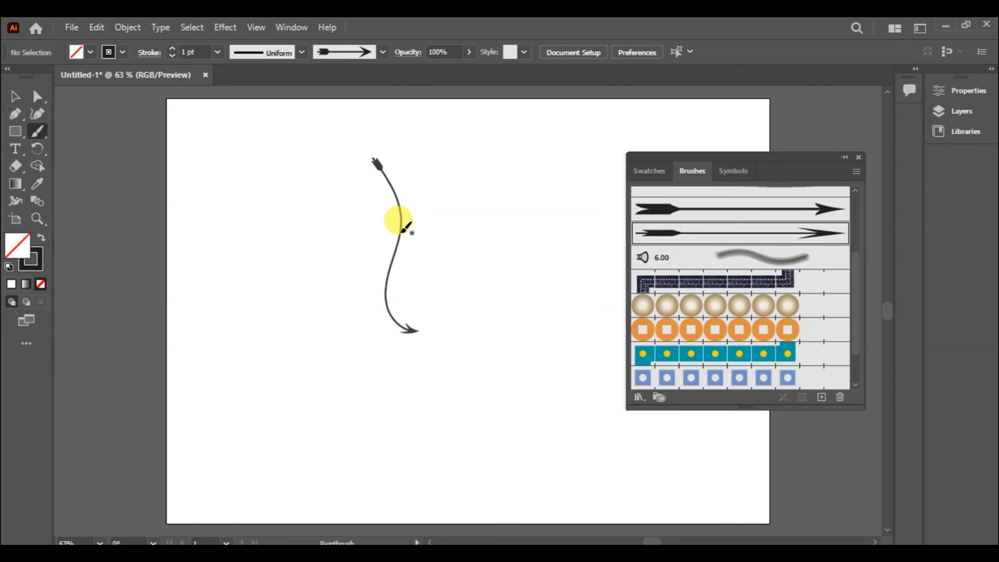
pyautogui.moveTo(405, 228)
pyautogui.mouseDown()
pyautogui.moveTo(428, 163)
pyautogui.moveTo(391, 243)
pyautogui.mouseUp()
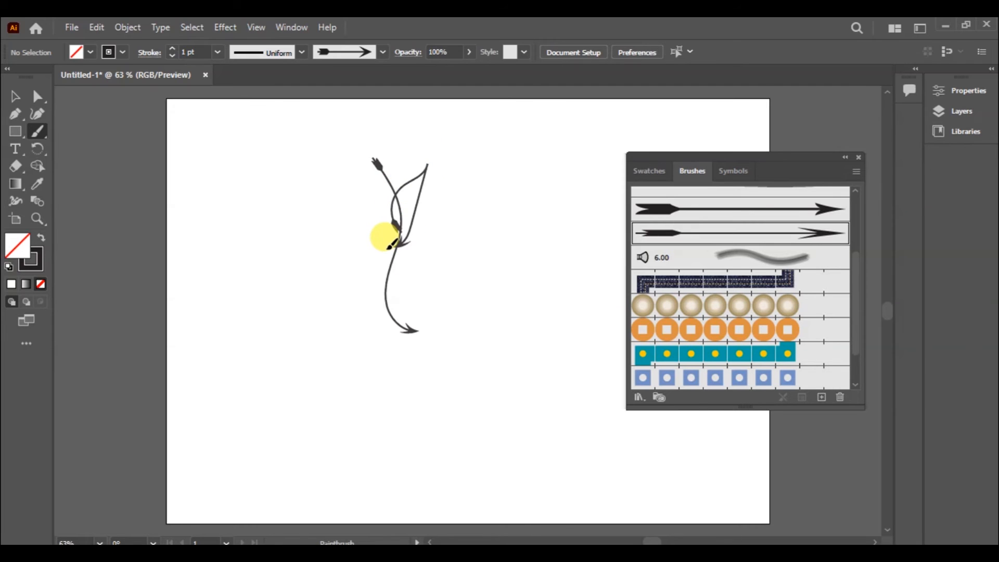
pyautogui.hotkey('ctrl', 'z')
pyautogui.hotkey('ctrl', 'z')
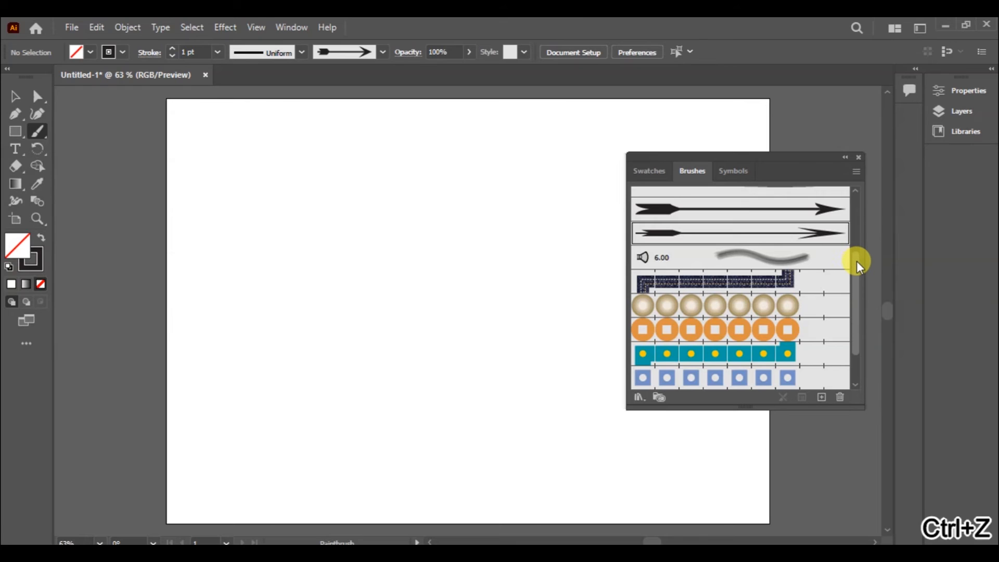
# Paint an S-shaped stroke with the 15 pt. Round brush and a second stroke over it with the 5 pt. Round brush.
pyautogui.moveTo(856, 260); pyautogui.dragTo(874, 198)
pyautogui.click(643, 201)
pyautogui.click(666, 198)
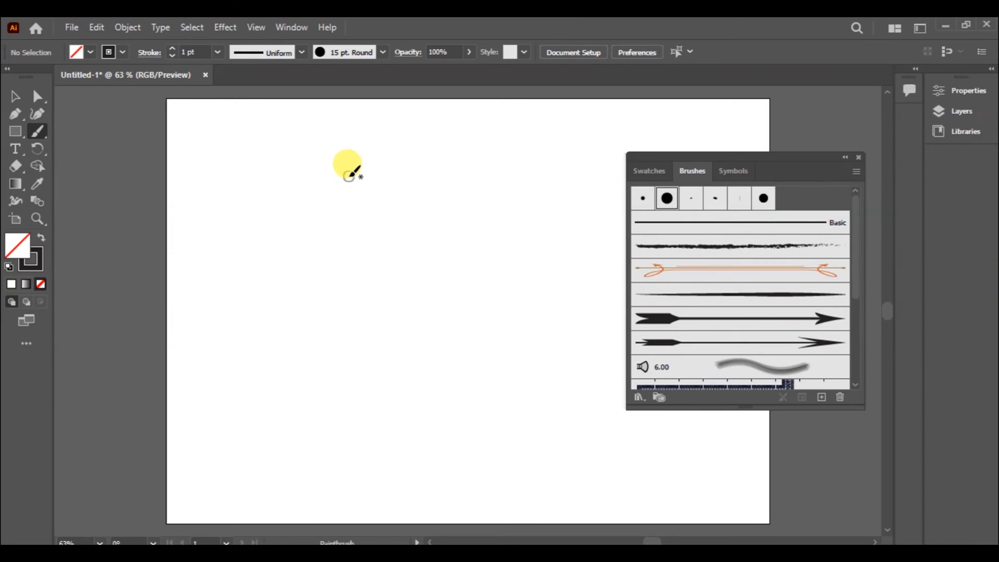
pyautogui.moveTo(348, 176)
pyautogui.mouseDown()
pyautogui.moveTo(377, 249)
pyautogui.moveTo(363, 345)
pyautogui.moveTo(391, 380)
pyautogui.mouseUp()
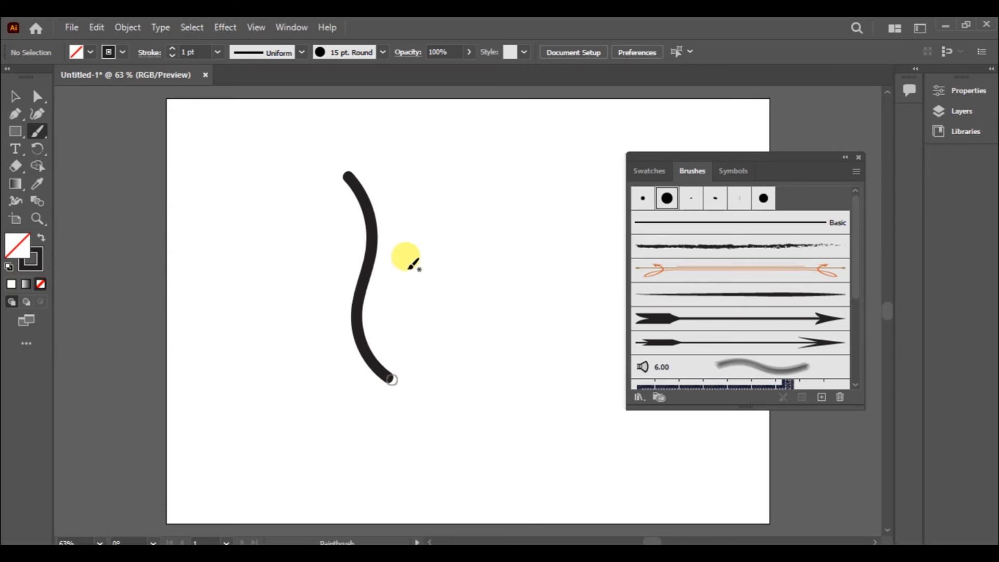
pyautogui.click(643, 198)
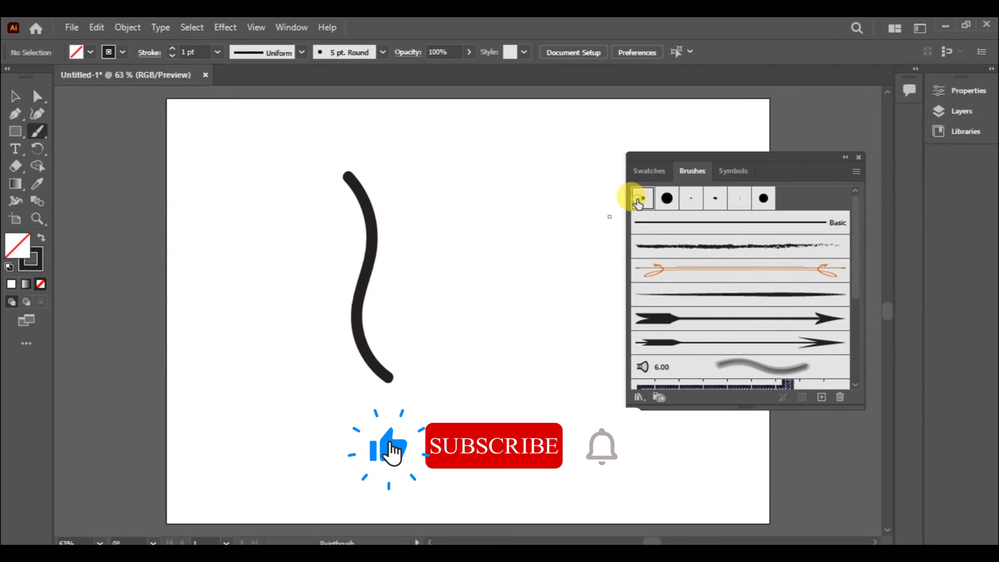
pyautogui.moveTo(374, 216)
pyautogui.mouseDown()
pyautogui.moveTo(413, 213)
pyautogui.moveTo(368, 286)
pyautogui.moveTo(314, 221)
pyautogui.moveTo(364, 252)
pyautogui.moveTo(372, 271)
pyautogui.mouseUp()
# Delete all strokes from the artboard and set the fill color to red (ED2B2B).
pyautogui.hotkey('ctrl', 'a')
pyautogui.press('Delete')
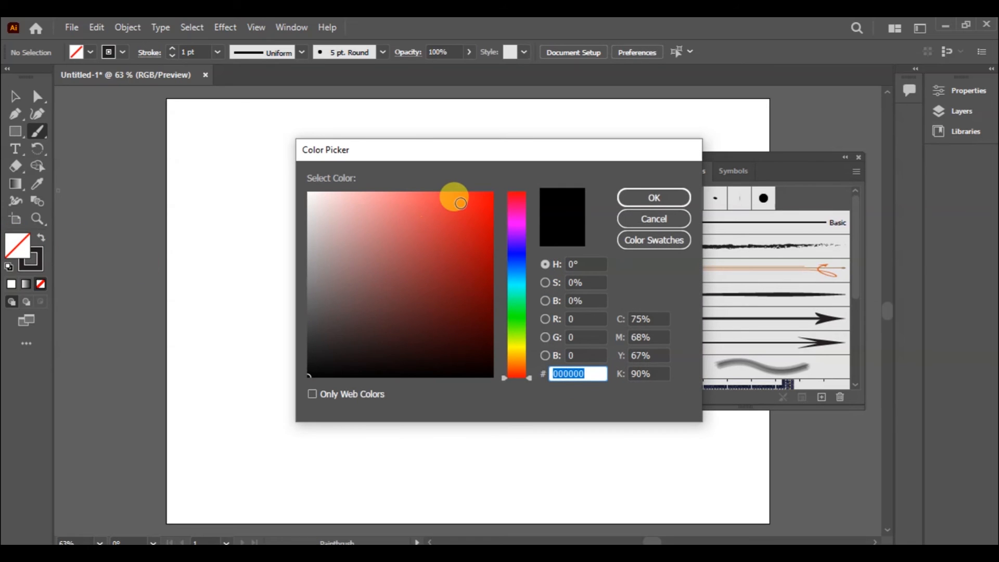
pyautogui.click(459, 205)
pyautogui.click(632, 197)
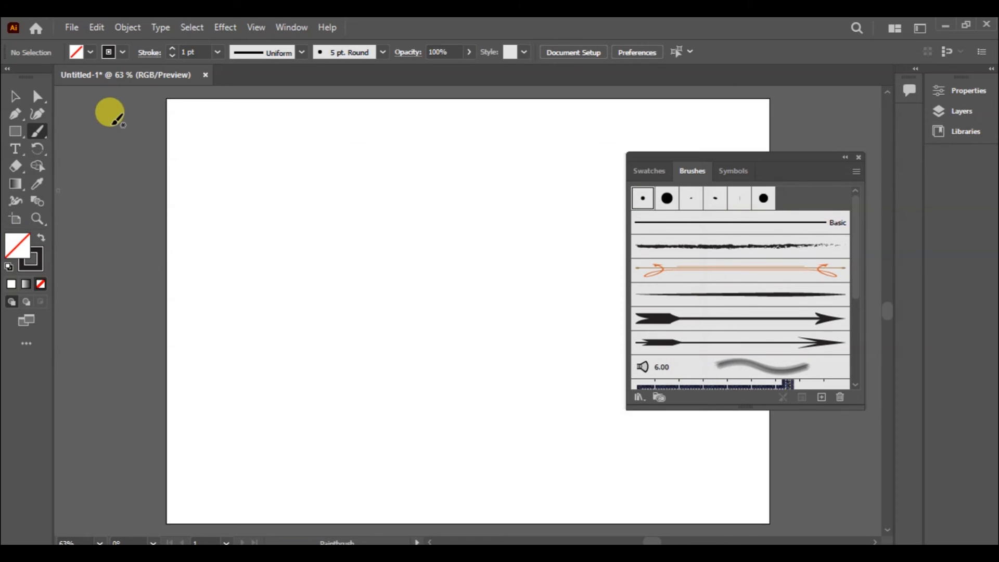
# Paint a tall S-shaped stroke with the Paintbrush tool and the 5 pt. Round brush.
pyautogui.click(43, 133)
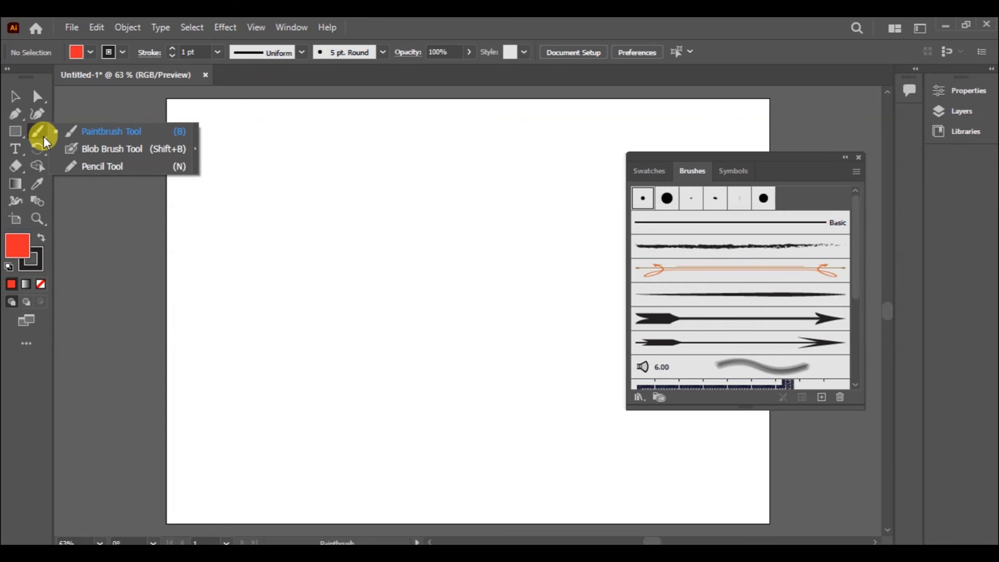
pyautogui.click(39, 134)
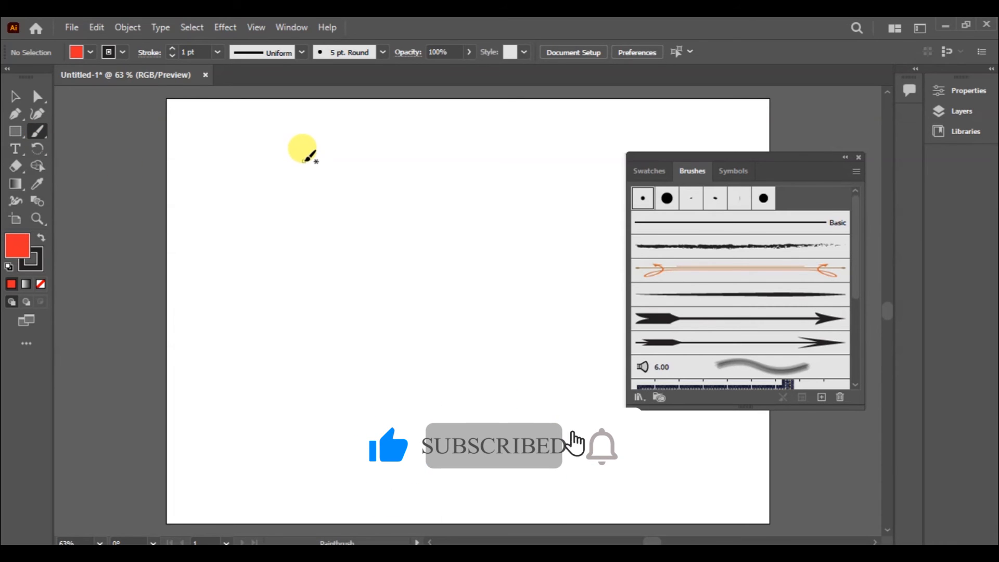
pyautogui.moveTo(304, 160)
pyautogui.mouseDown()
pyautogui.moveTo(348, 240)
pyautogui.moveTo(346, 350)
pyautogui.moveTo(375, 372)
pyautogui.mouseUp()
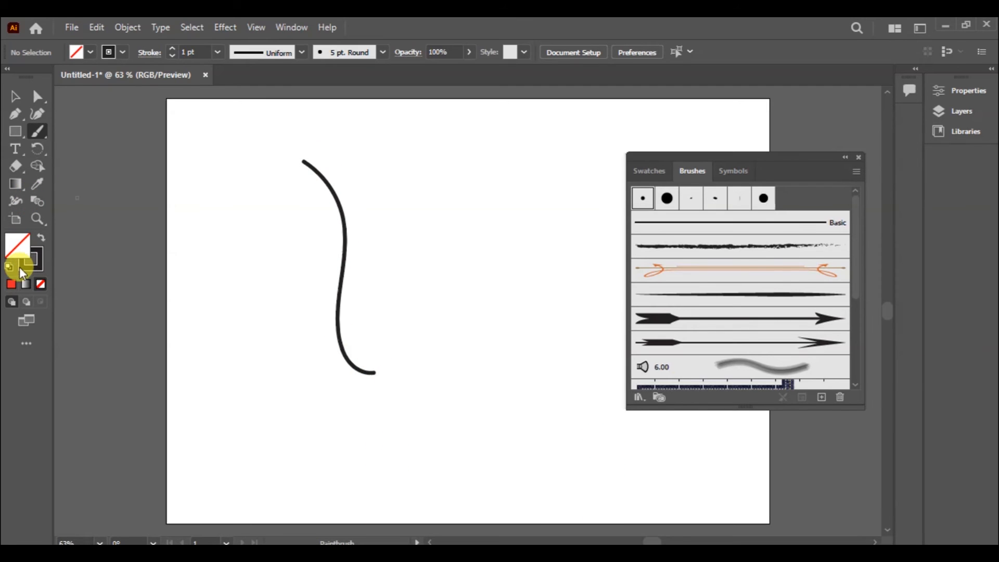
# Paint branching strokes on both sides of the S-curve, and fill all the strokes with red.
pyautogui.click(11, 284)
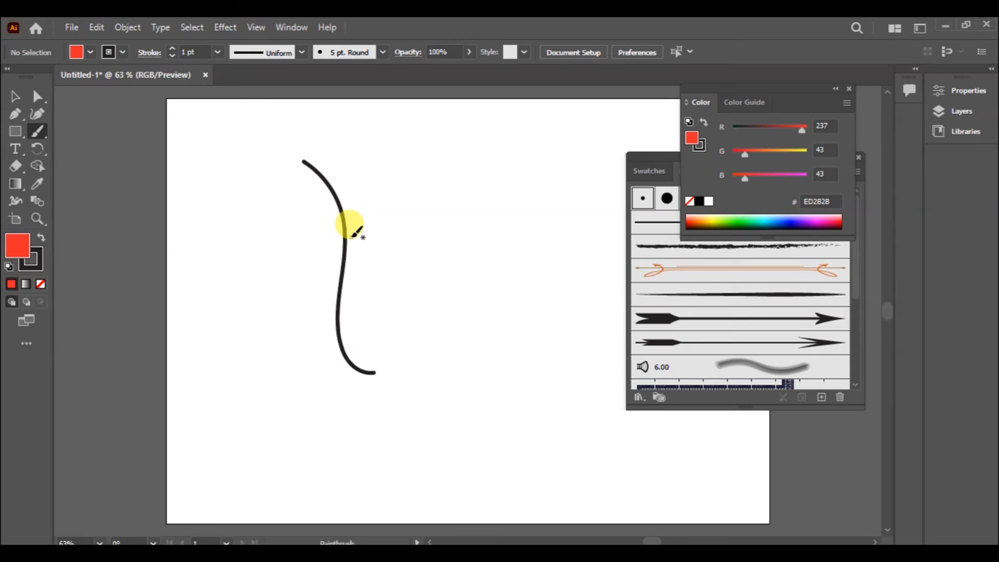
pyautogui.moveTo(348, 224)
pyautogui.mouseDown()
pyautogui.moveTo(356, 117)
pyautogui.moveTo(361, 134)
pyautogui.mouseUp()
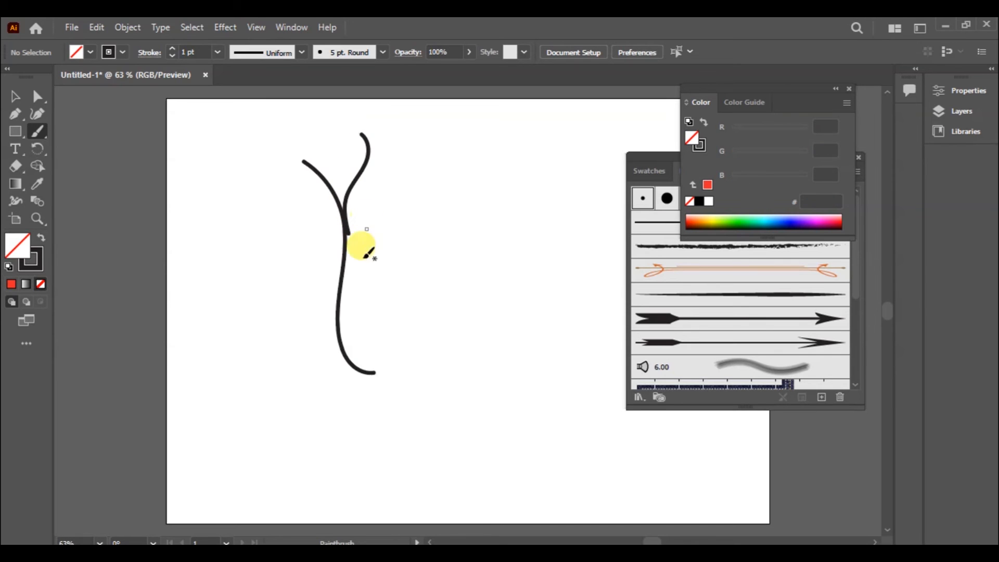
pyautogui.moveTo(346, 271); pyautogui.dragTo(231, 222)
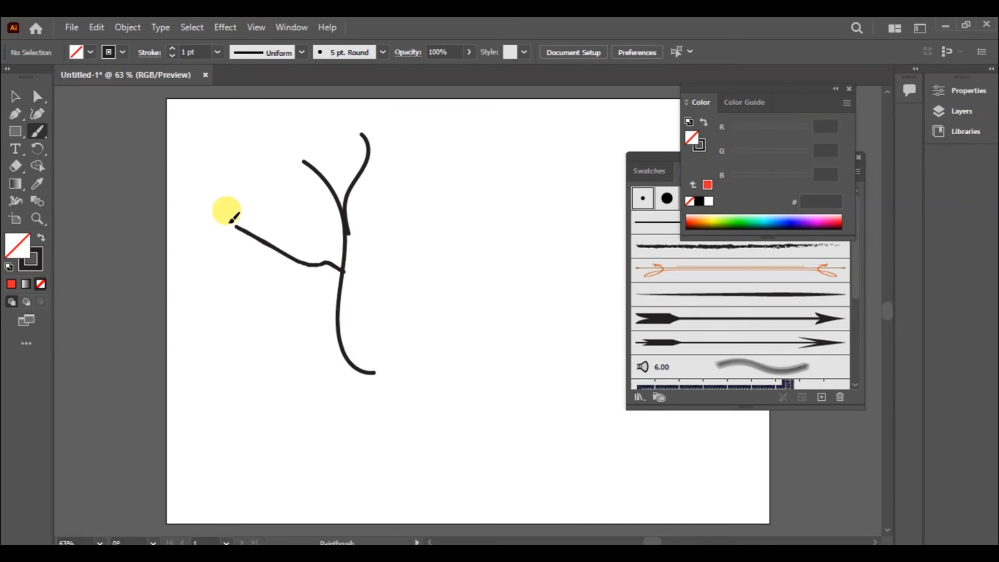
pyautogui.moveTo(340, 332)
pyautogui.mouseDown()
pyautogui.moveTo(389, 282)
pyautogui.moveTo(363, 219)
pyautogui.moveTo(413, 329)
pyautogui.moveTo(379, 342)
pyautogui.mouseUp()
pyautogui.hotkey('ctrl', 'a')
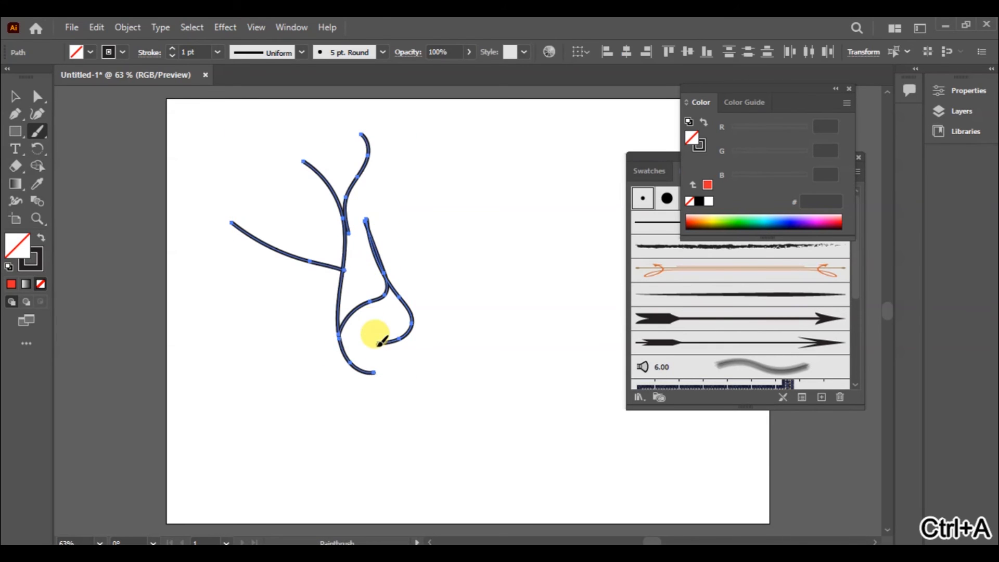
pyautogui.click(12, 284)
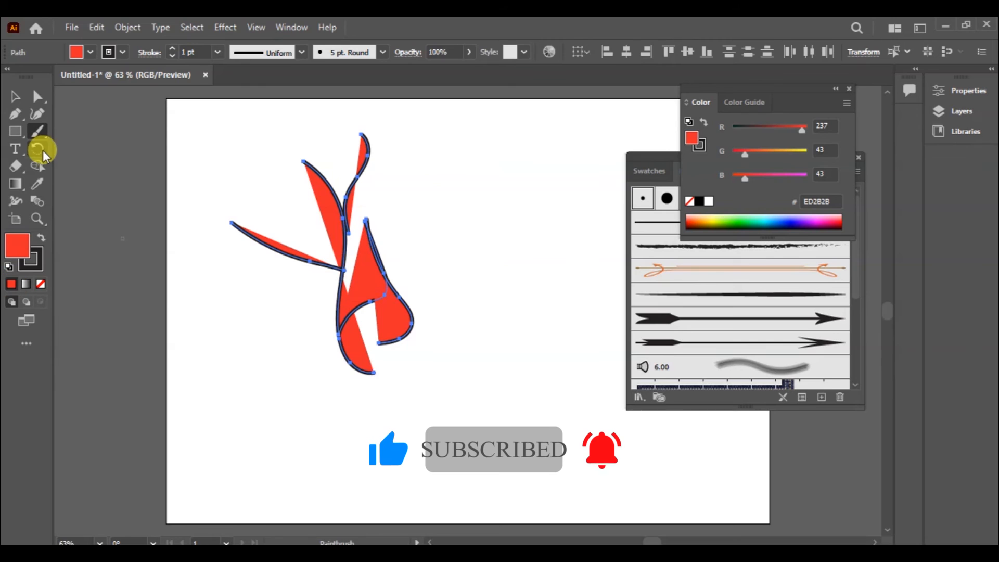
# Paint a curved stroke with the Blob Brush tool beside the red shapes and add an angular stroke crossing it.
pyautogui.click(45, 129)
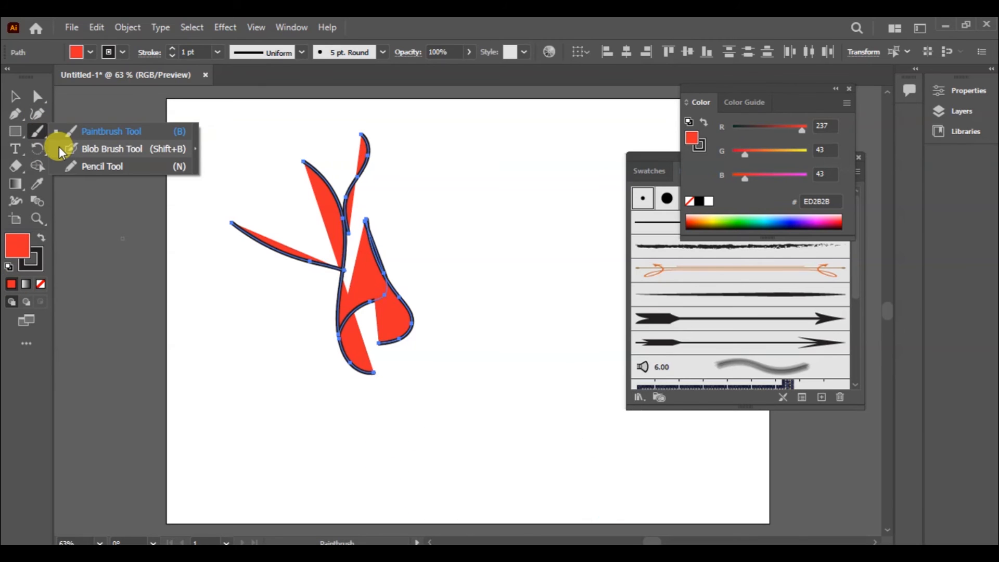
pyautogui.click(59, 147)
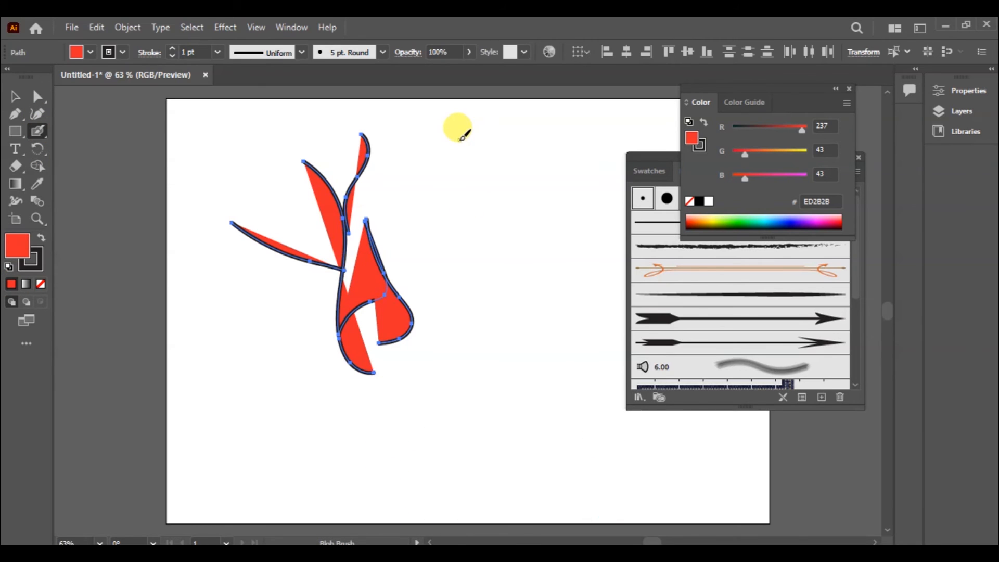
pyautogui.moveTo(460, 137)
pyautogui.mouseDown()
pyautogui.moveTo(442, 267)
pyautogui.moveTo(477, 319)
pyautogui.mouseUp()
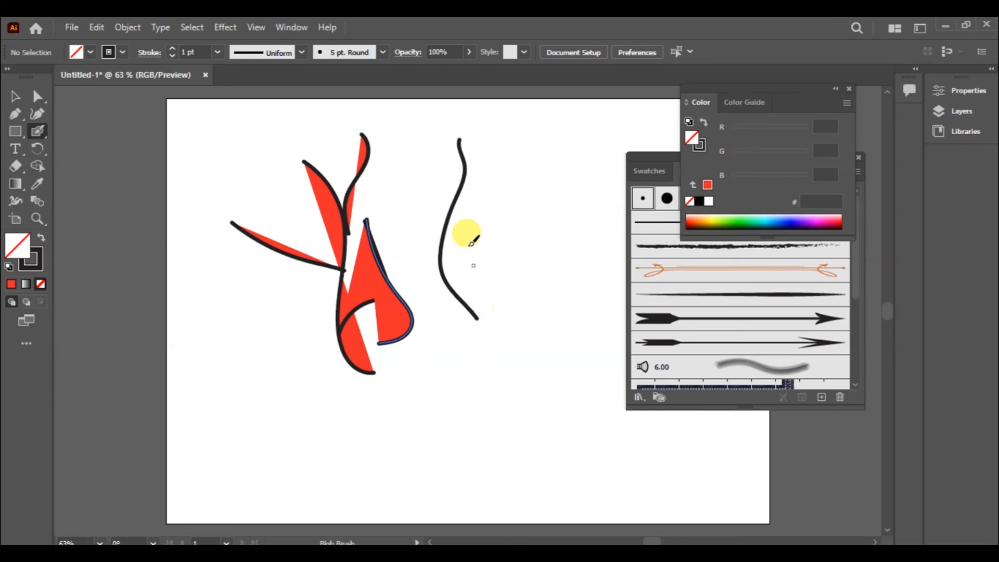
pyautogui.moveTo(458, 197)
pyautogui.mouseDown()
pyautogui.moveTo(488, 167)
pyautogui.moveTo(442, 267)
pyautogui.moveTo(430, 271)
pyautogui.moveTo(454, 279)
pyautogui.moveTo(407, 200)
pyautogui.moveTo(465, 200)
pyautogui.mouseUp()
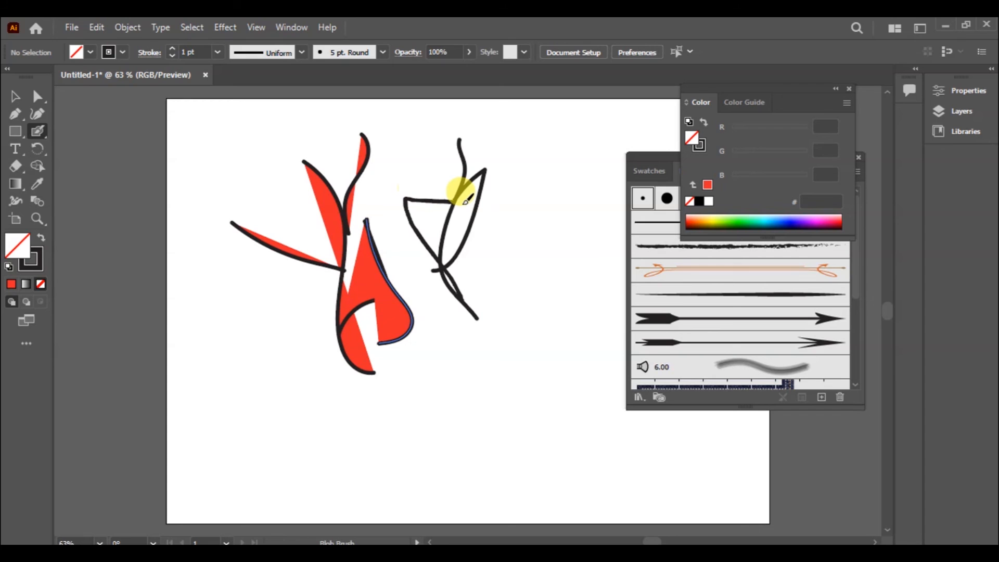
# Open the fill color swatches for the Blob Brush tool.
pyautogui.click(87, 52)
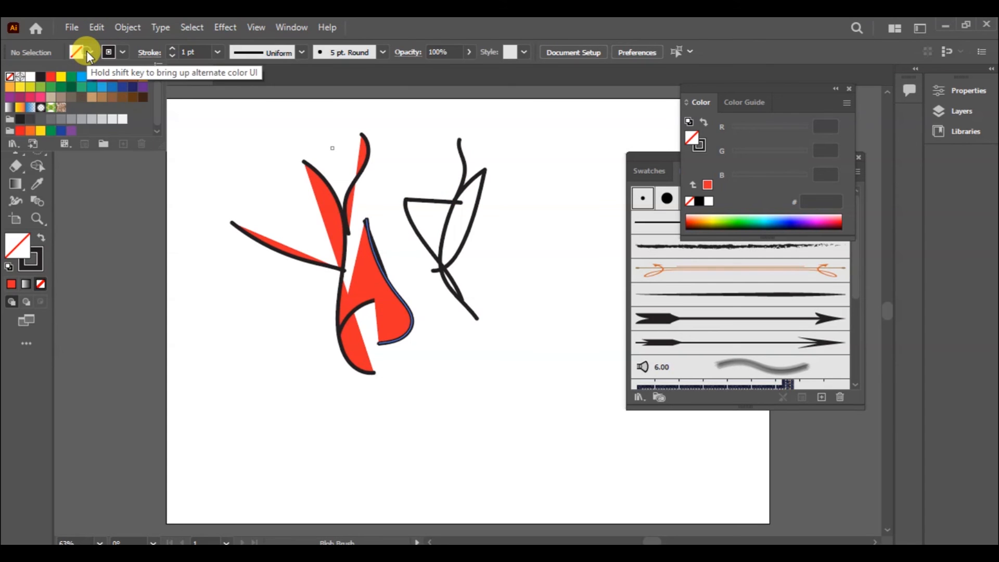